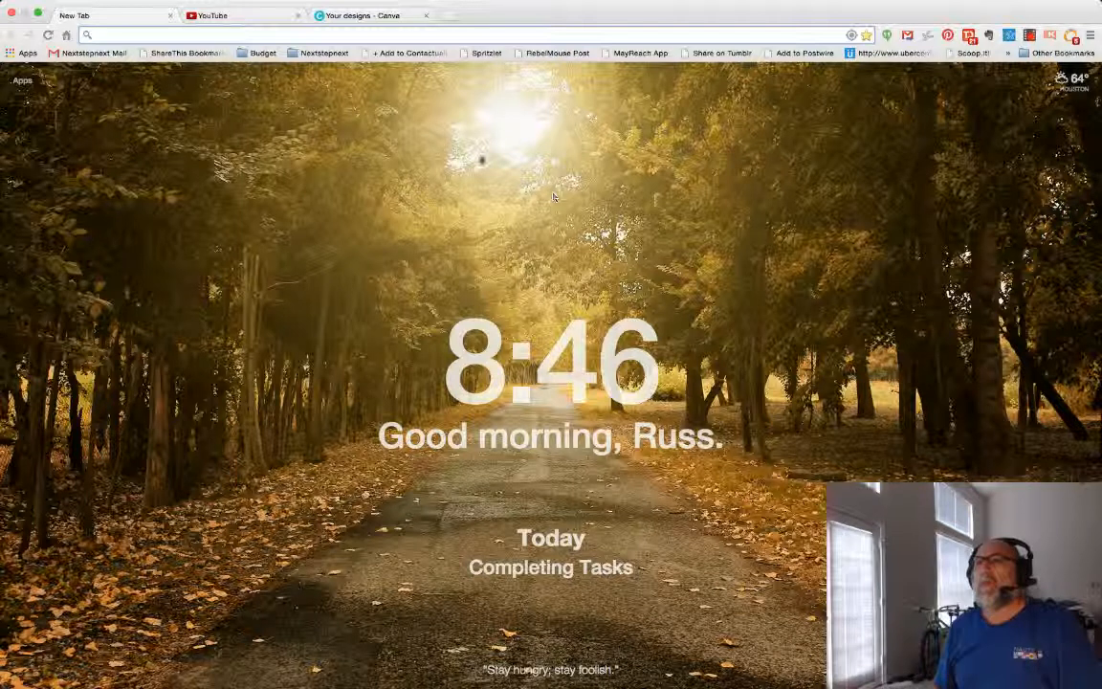
Step: Switch from the YouTube channel to Canva and start a new design with custom dimensions of 2560 × 1440 px
{"action": "left_click", "coordinate": [256, 19]}
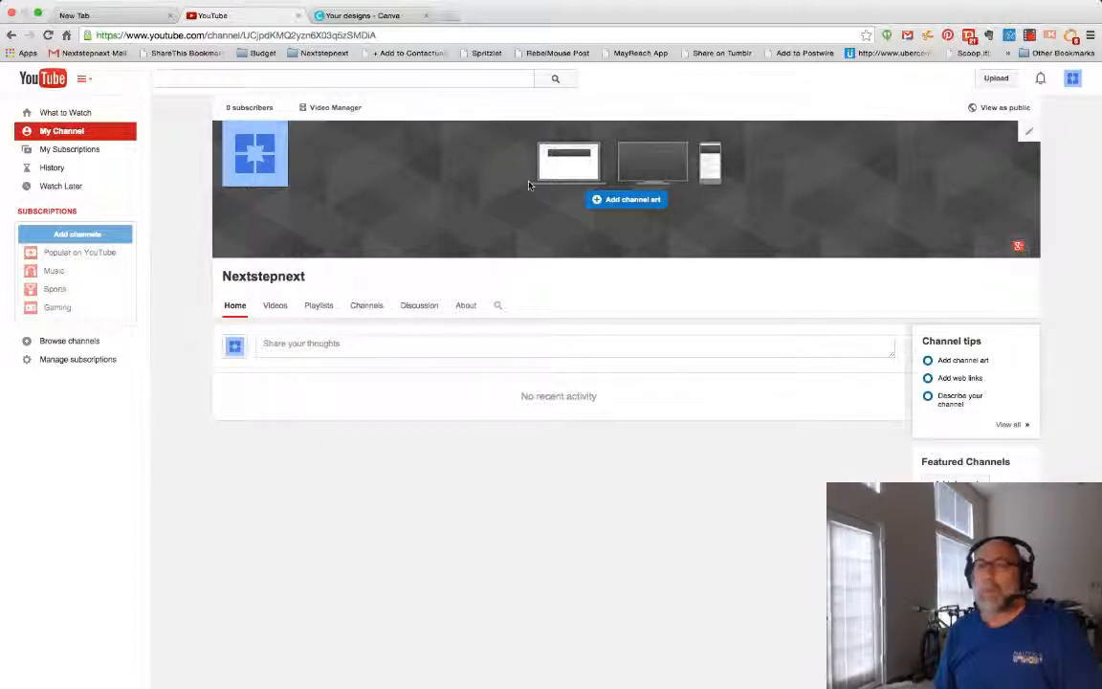
{"action": "left_click", "coordinate": [361, 16]}
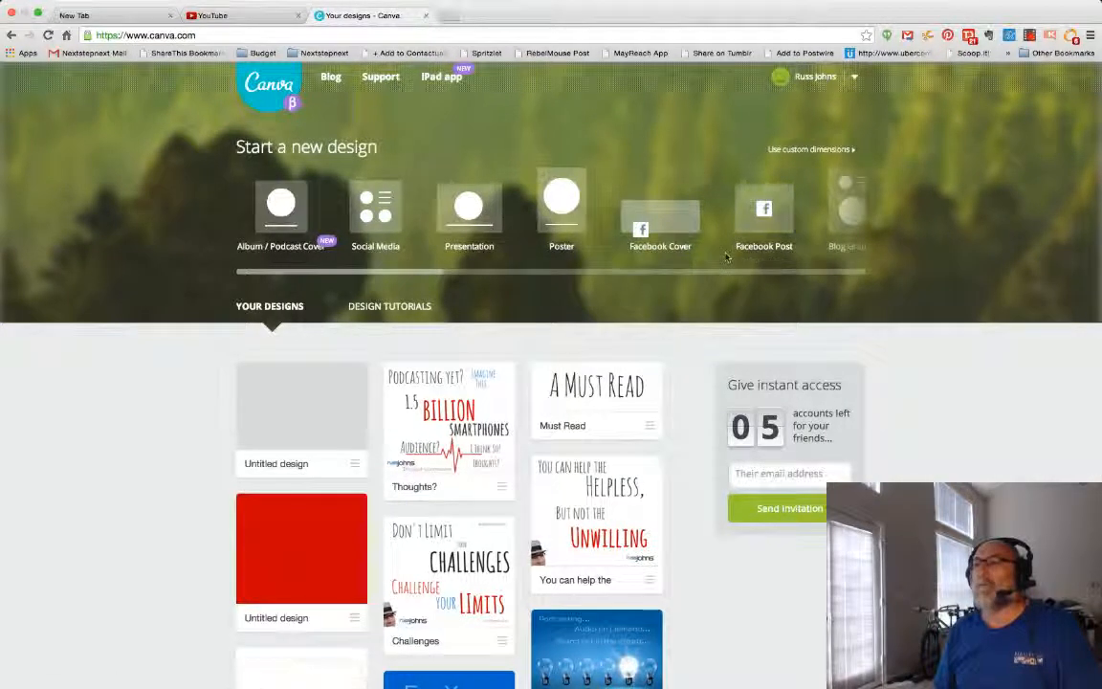
{"action": "scroll", "coordinate": [738, 246], "scroll_direction": "right", "scroll_amount": 8}
{"action": "scroll", "coordinate": [726, 258], "scroll_direction": "right", "scroll_amount": 5}
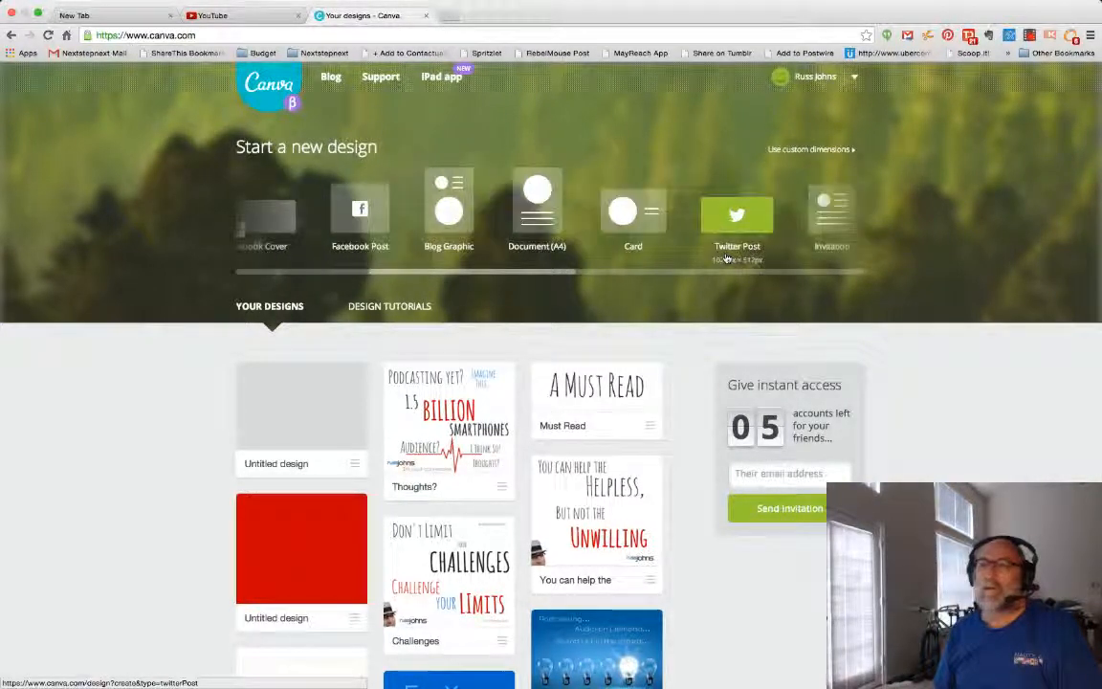
{"action": "scroll", "coordinate": [726, 258], "scroll_direction": "right", "scroll_amount": 5}
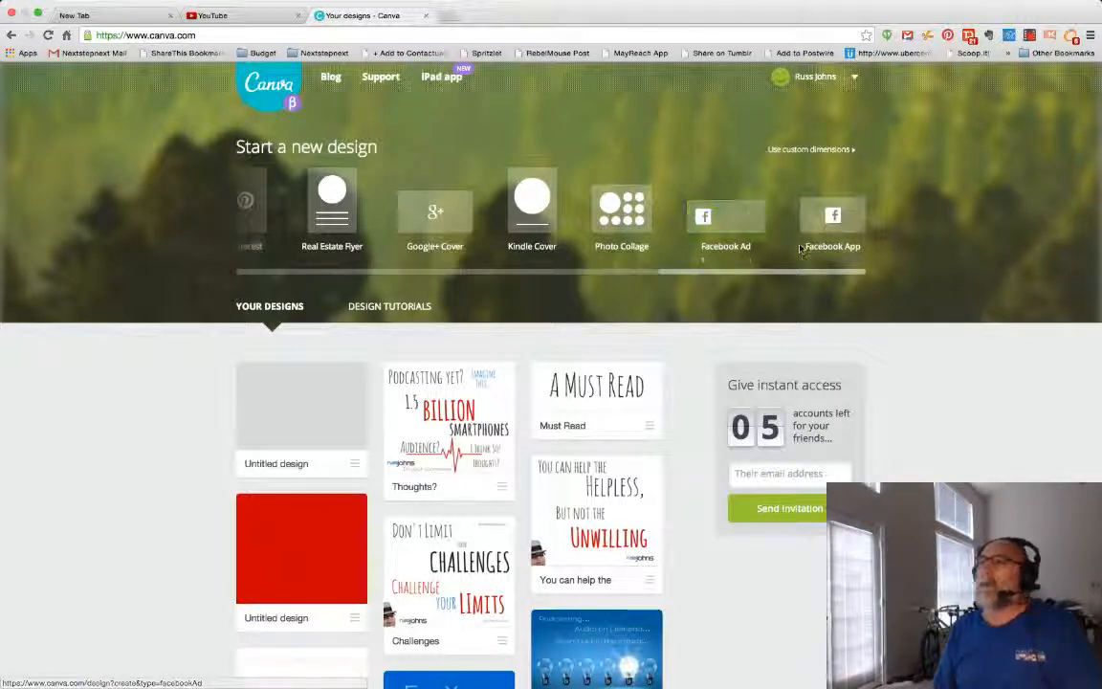
{"action": "left_click", "coordinate": [792, 153]}
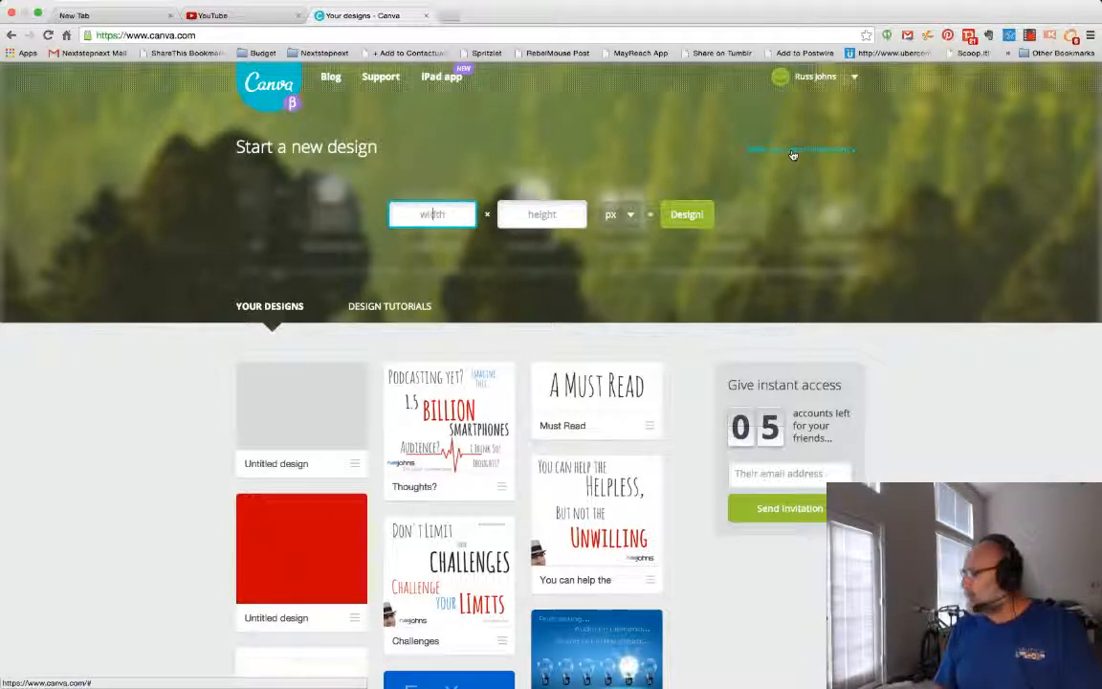
{"action": "type", "text": "25"}
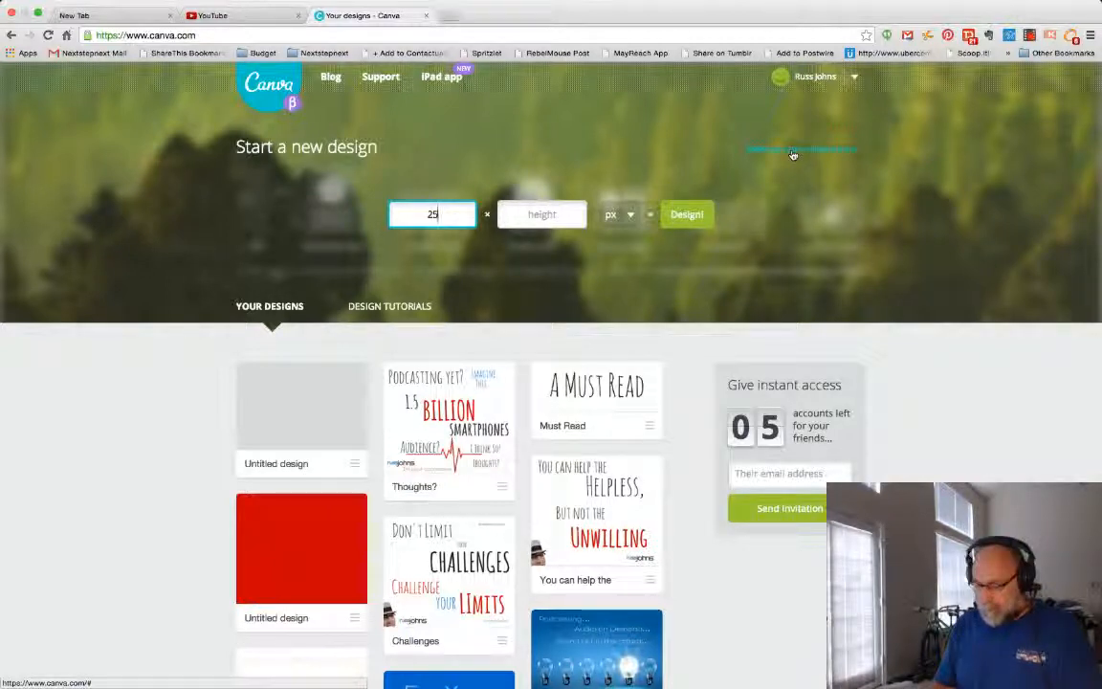
{"action": "type", "text": "60"}
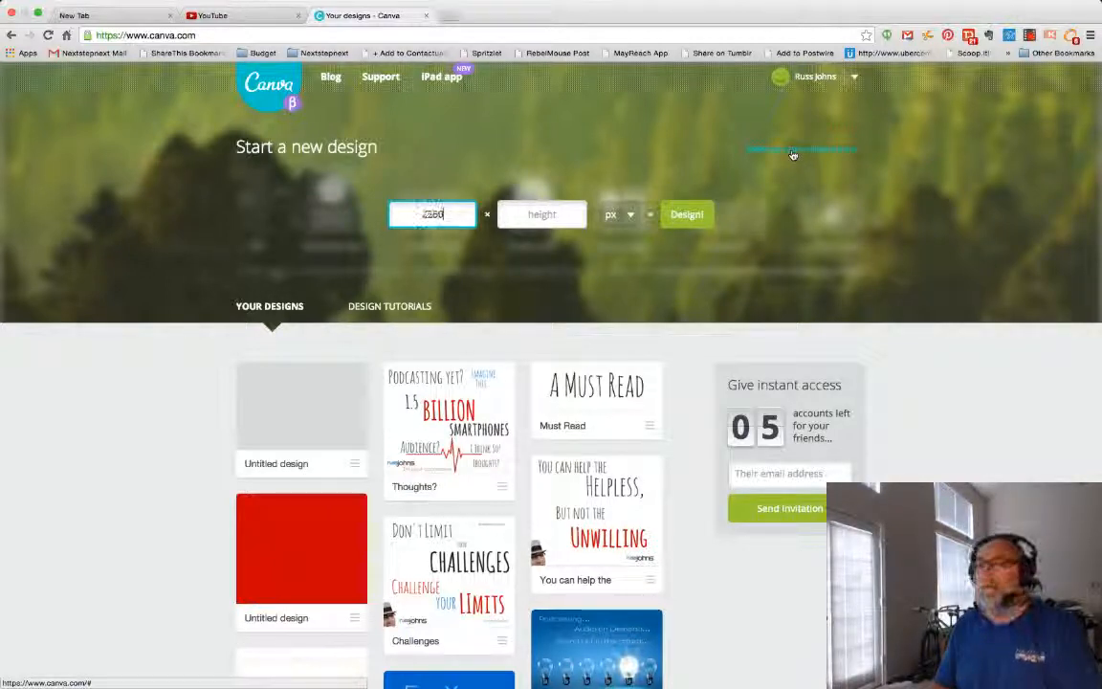
{"action": "left_click", "coordinate": [546, 214]}
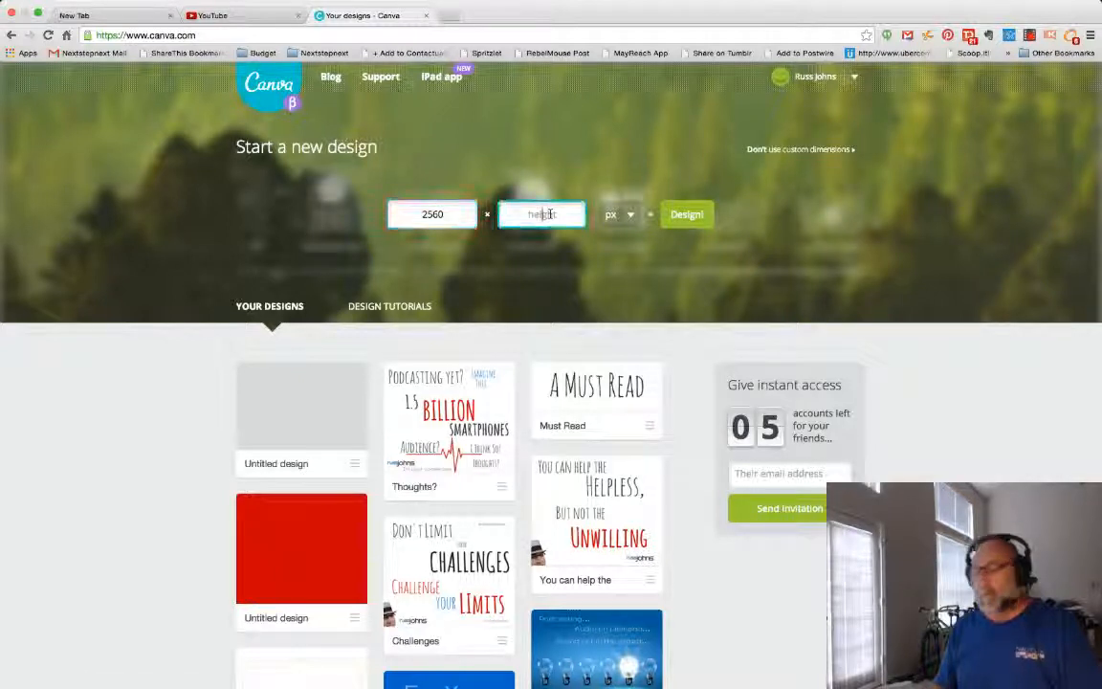
{"action": "type", "text": "1440"}
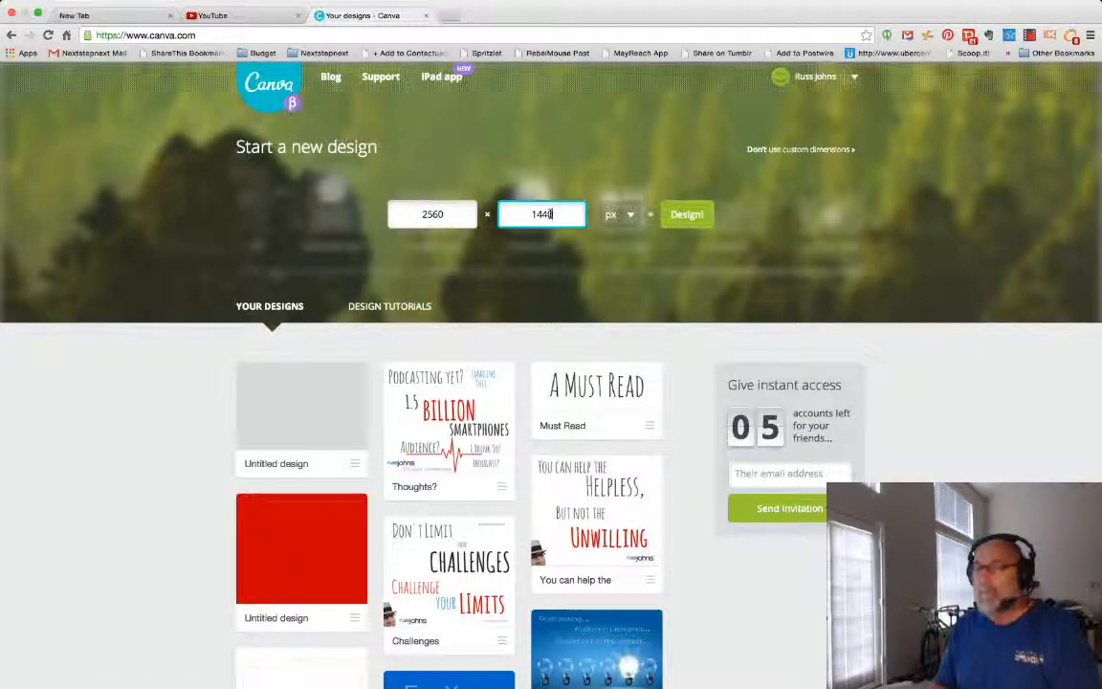
{"action": "left_click", "coordinate": [676, 218]}
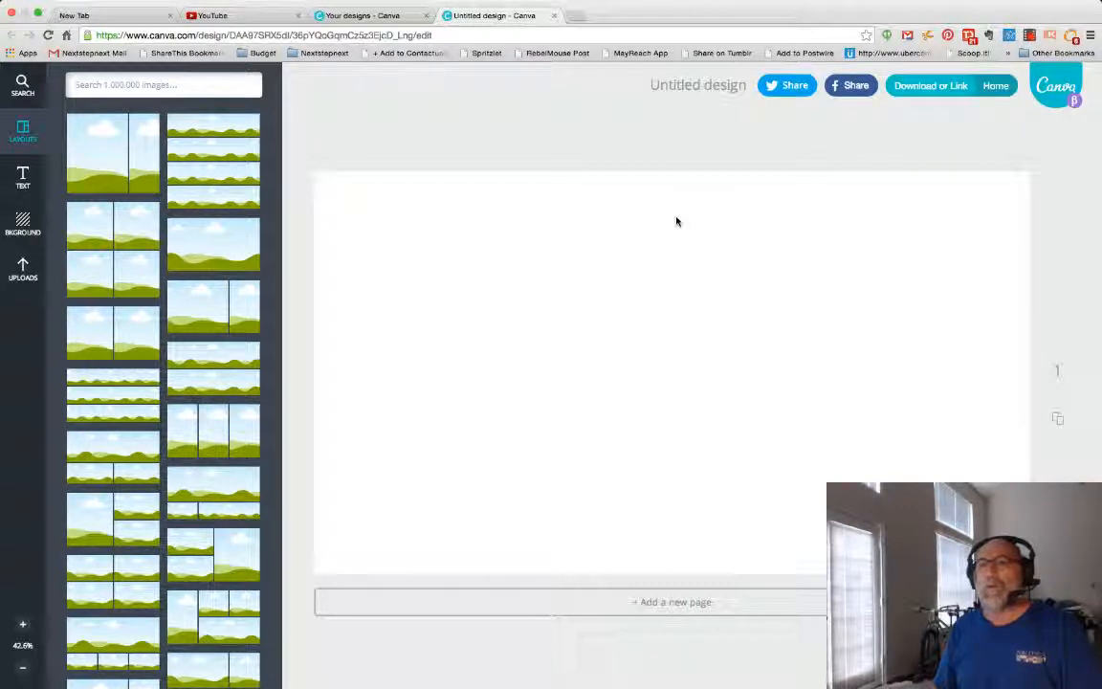
Step: Add the yellow nextstepnext banner from the existing uploads to the blank design
{"action": "left_click", "coordinate": [271, 17]}
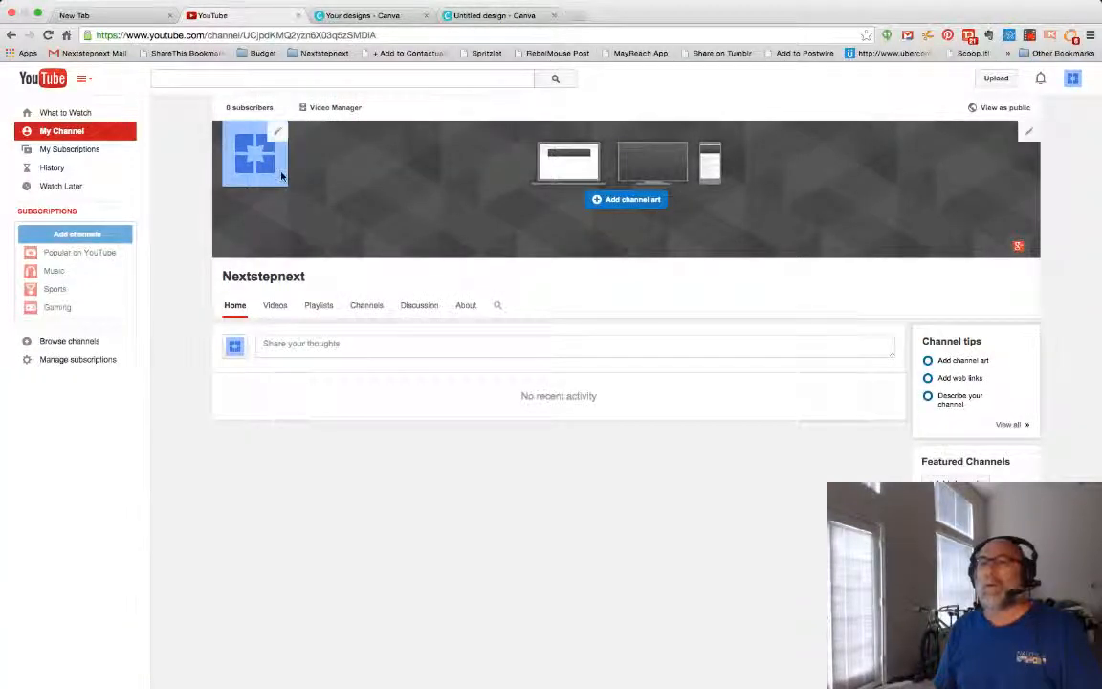
{"action": "mouse_move", "coordinate": [254, 176]}
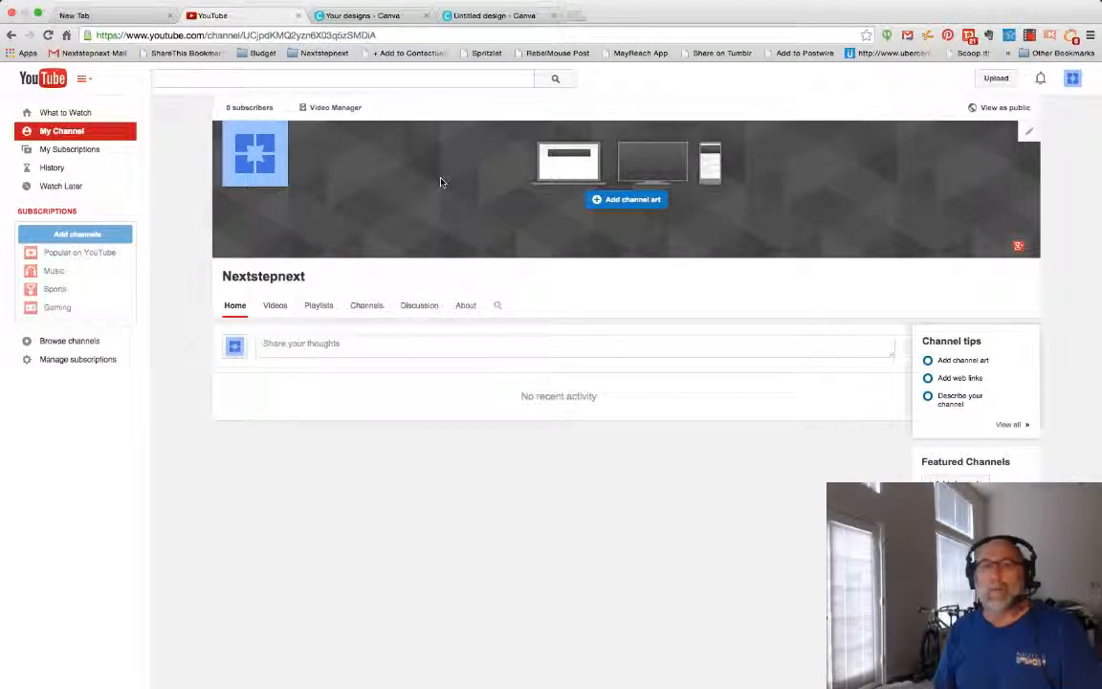
{"action": "left_click", "coordinate": [477, 18]}
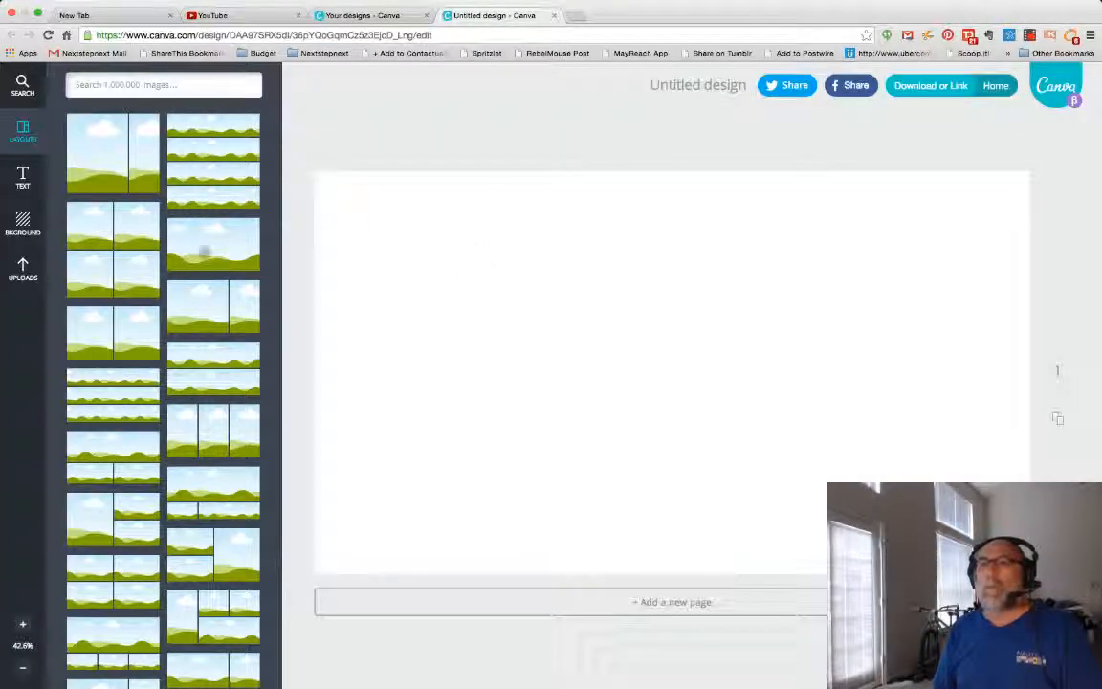
{"action": "left_click", "coordinate": [23, 268]}
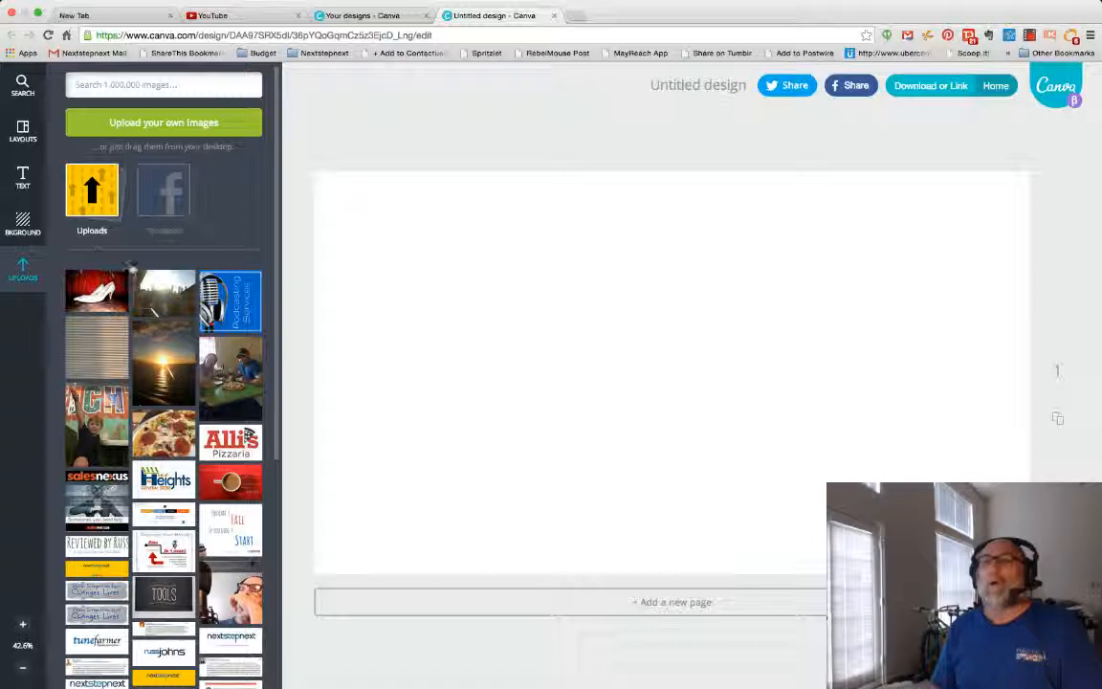
{"action": "left_click", "coordinate": [97, 129]}
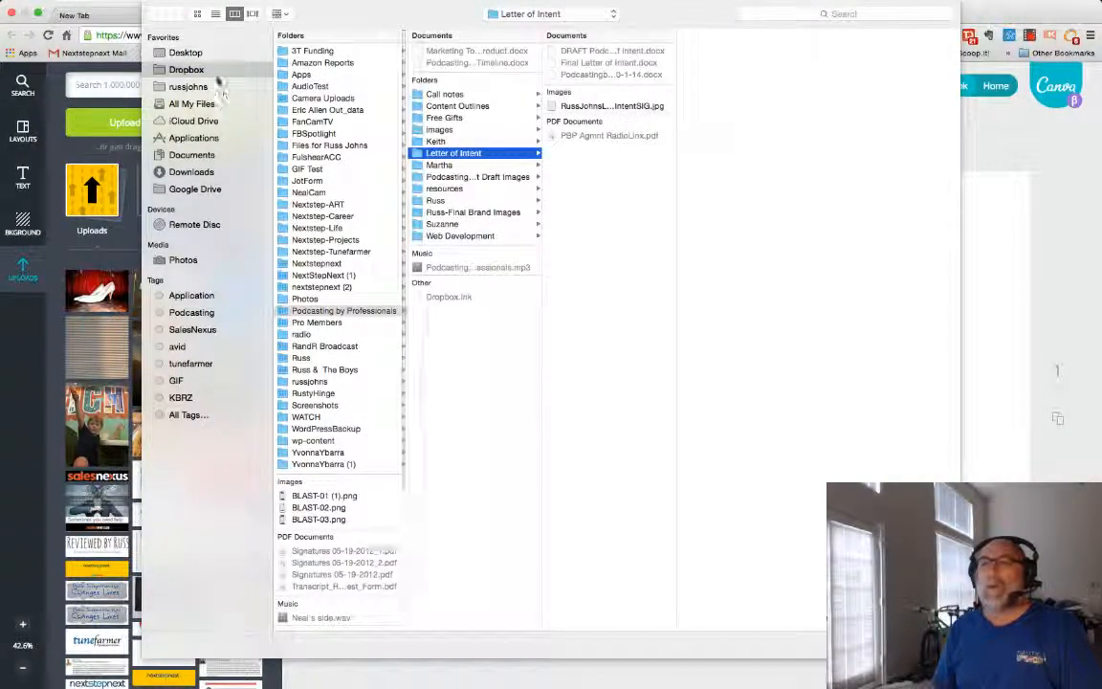
{"action": "key", "text": "Escape"}
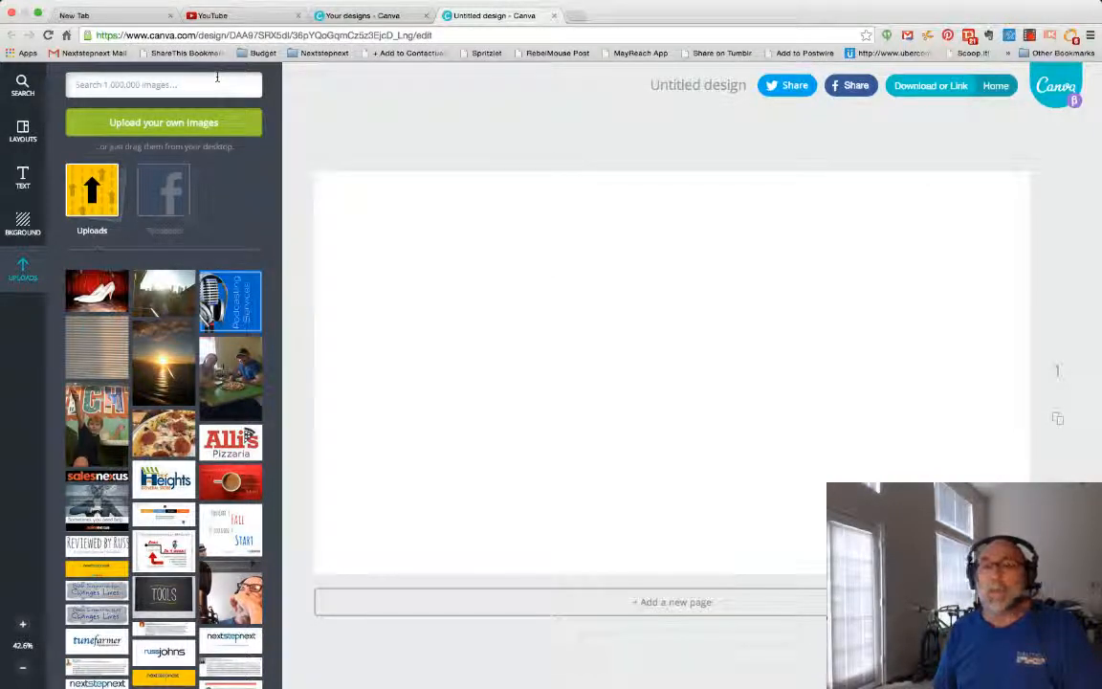
{"action": "left_click", "coordinate": [85, 572]}
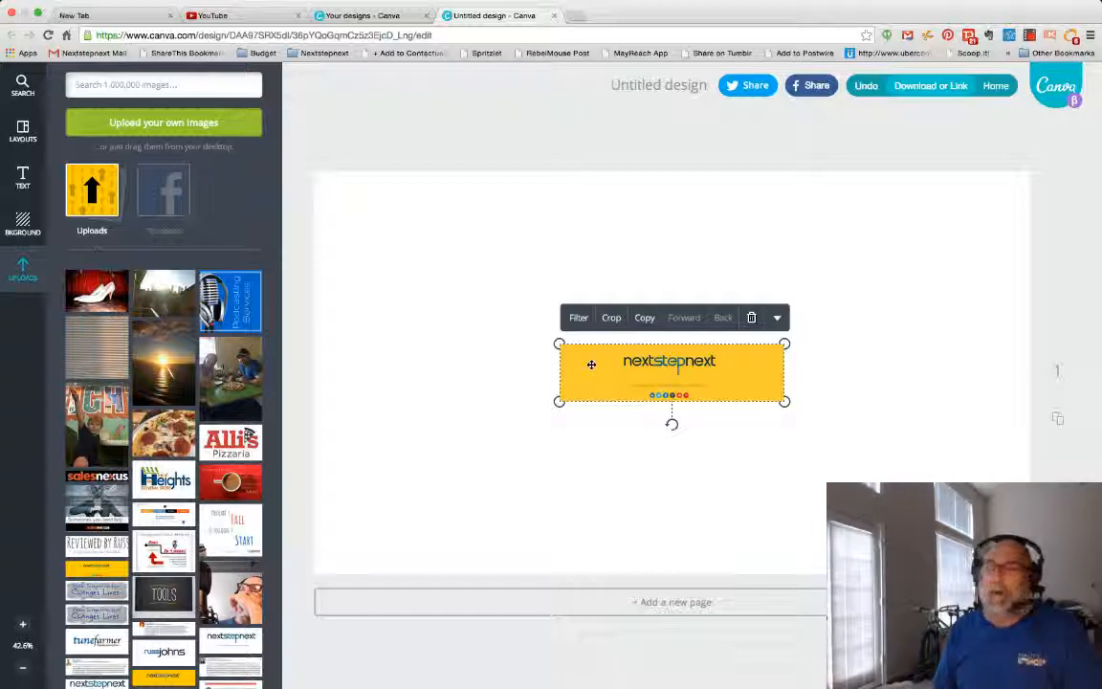
Step: Enlarge the nextstepnext banner until it spans the full page width and move it to the vertical middle of the page
{"action": "left_click_drag", "start_coordinate": [560, 343], "coordinate": [324, 169]}
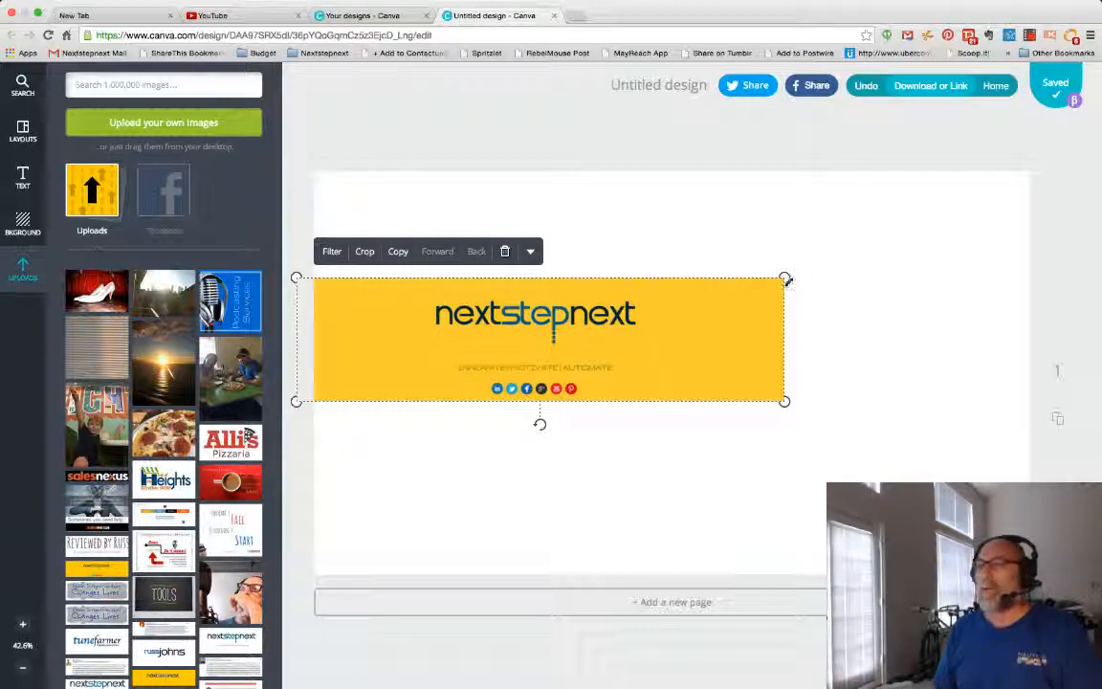
{"action": "left_click_drag", "start_coordinate": [784, 279], "coordinate": [1033, 167]}
{"action": "left_click_drag", "start_coordinate": [926, 301], "coordinate": [933, 361]}
{"action": "left_click_drag", "start_coordinate": [933, 364], "coordinate": [932, 365]}
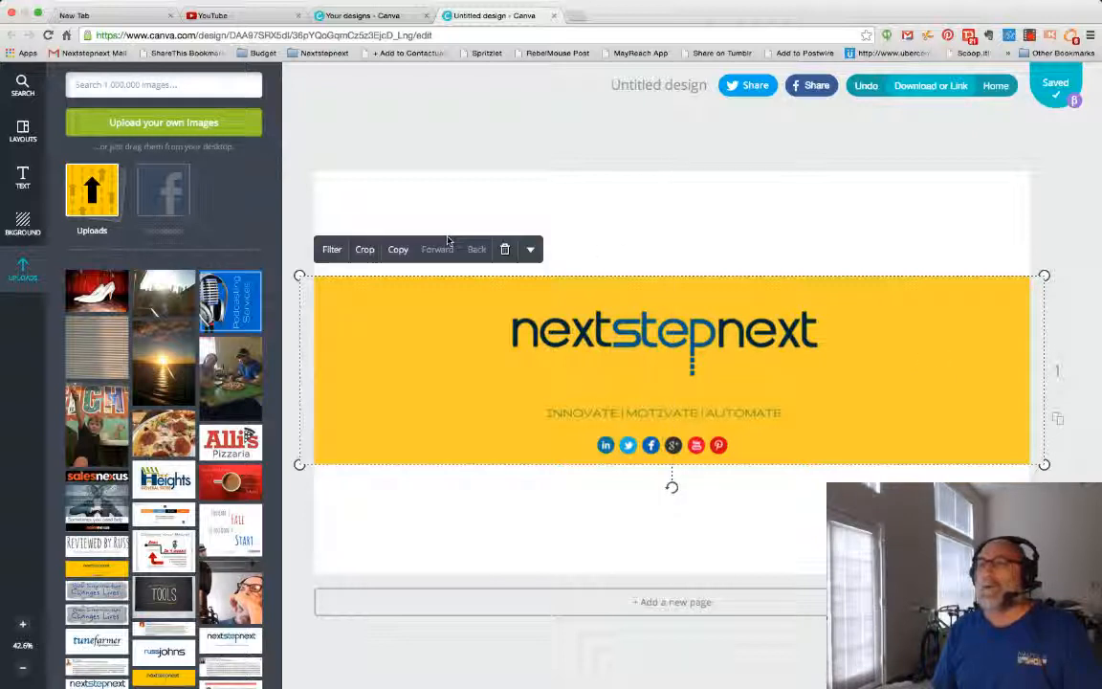
Step: Enlarge the banner further so it extends past both sides of the page, and recentre its logo on the page
{"action": "left_click", "coordinate": [23, 669]}
{"action": "left_click", "coordinate": [23, 669]}
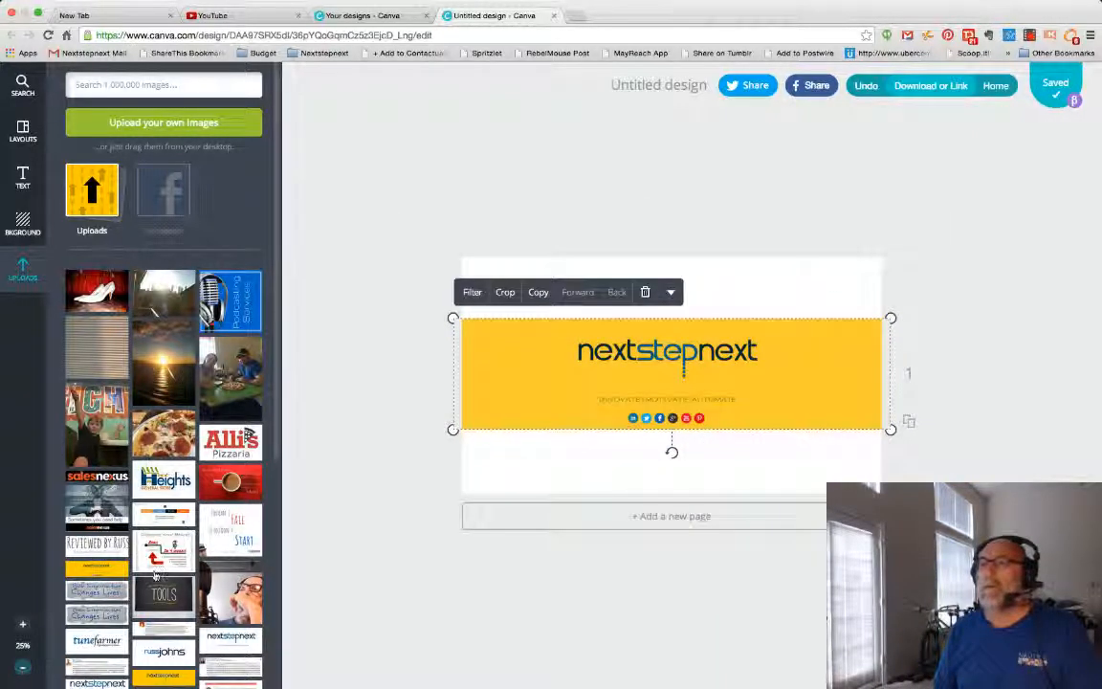
{"action": "left_click_drag", "start_coordinate": [453, 430], "coordinate": [371, 449]}
{"action": "left_click_drag", "start_coordinate": [890, 449], "coordinate": [996, 474]}
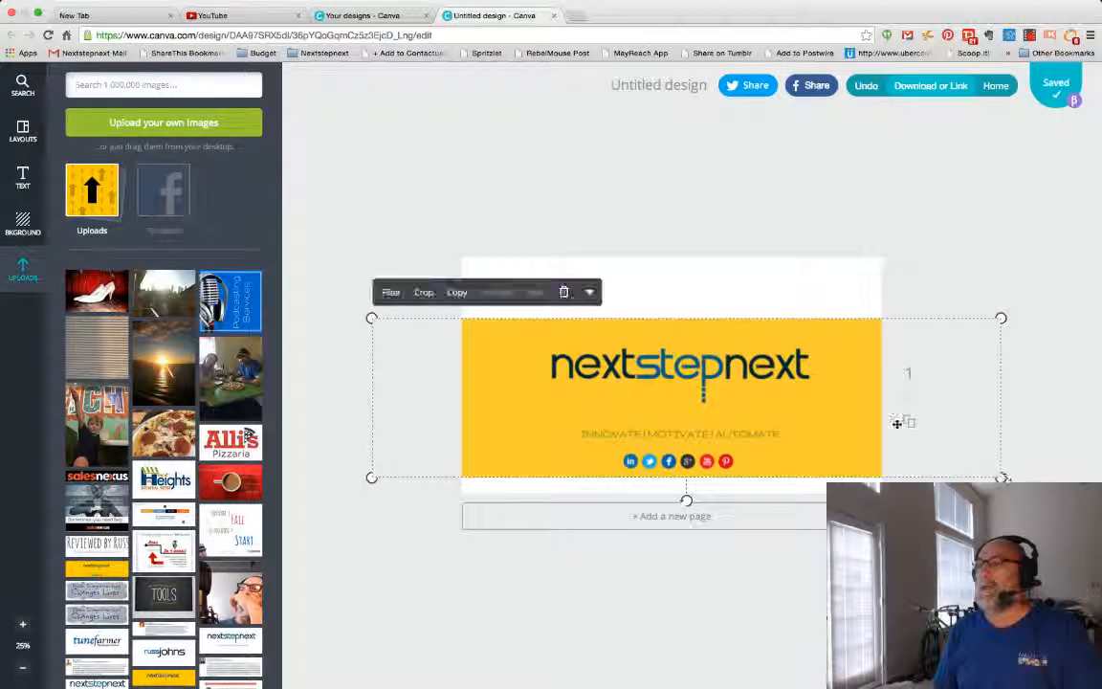
{"action": "mouse_move", "coordinate": [790, 398]}
{"action": "left_mouse_down"}
{"action": "mouse_move", "coordinate": [789, 382]}
{"action": "mouse_move", "coordinate": [770, 384]}
{"action": "mouse_move", "coordinate": [797, 381]}
{"action": "mouse_move", "coordinate": [785, 379]}
{"action": "left_mouse_up"}
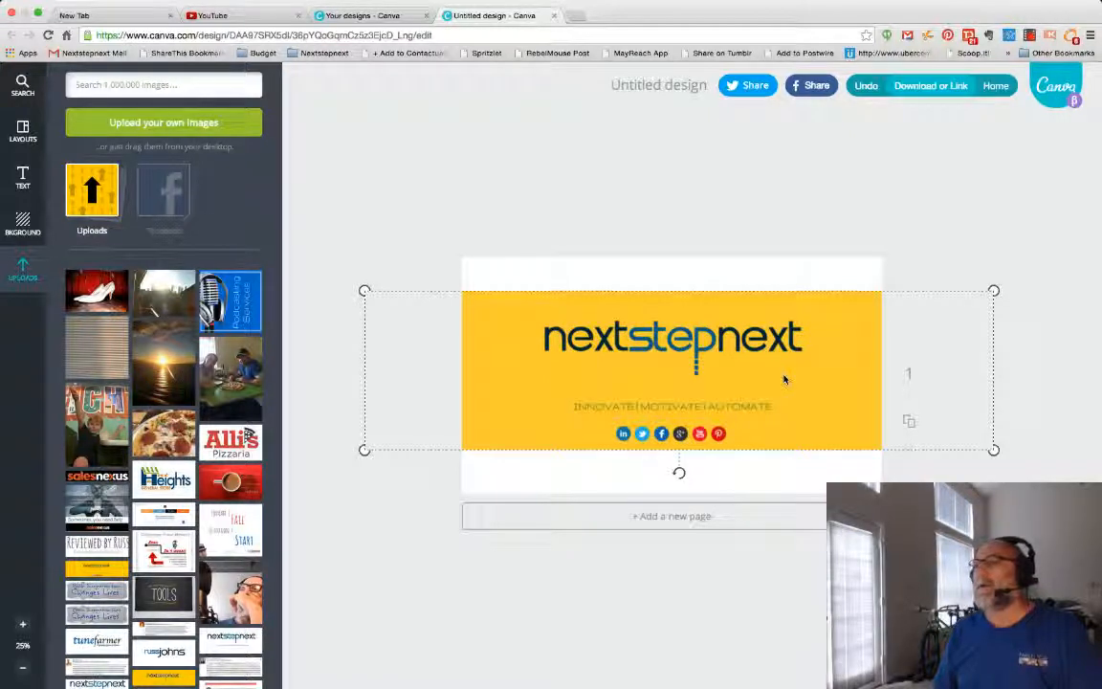
{"action": "left_click", "coordinate": [785, 377]}
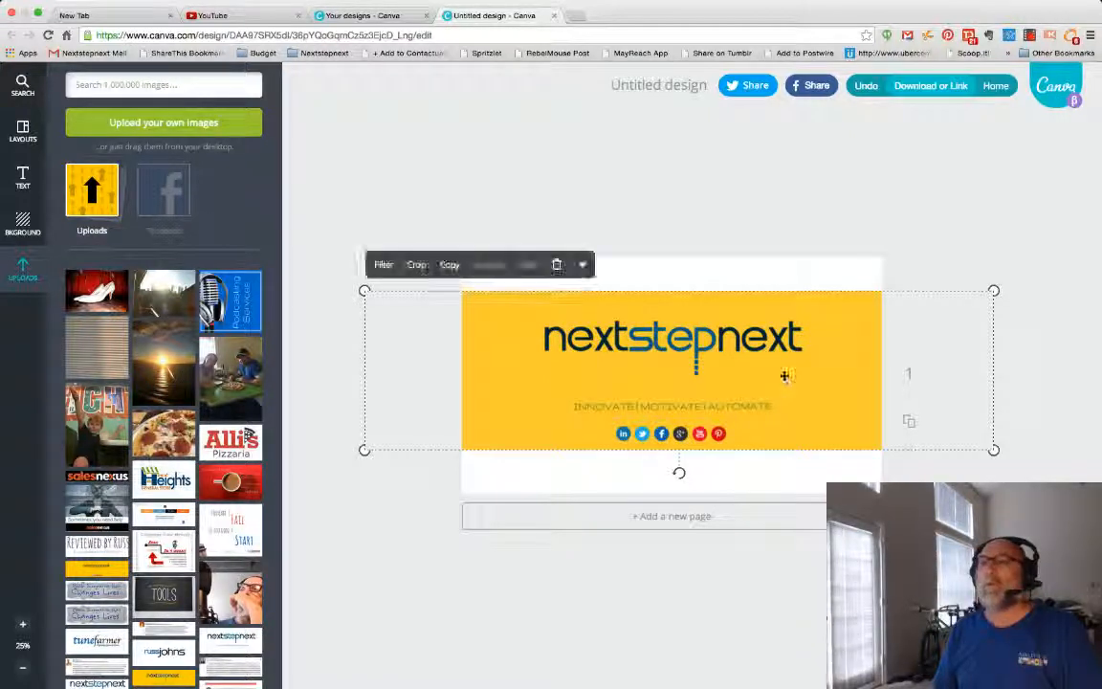
Step: Deselect the banner and set the page background to solid yellow to match it
{"action": "left_click", "coordinate": [483, 216]}
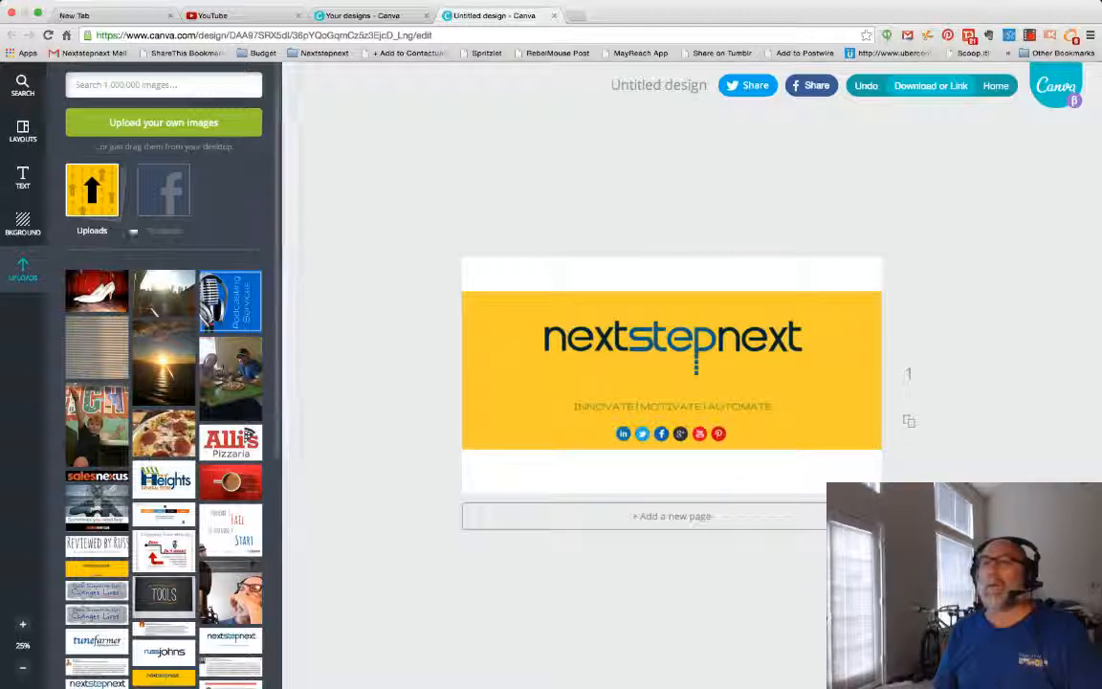
{"action": "left_click", "coordinate": [20, 225]}
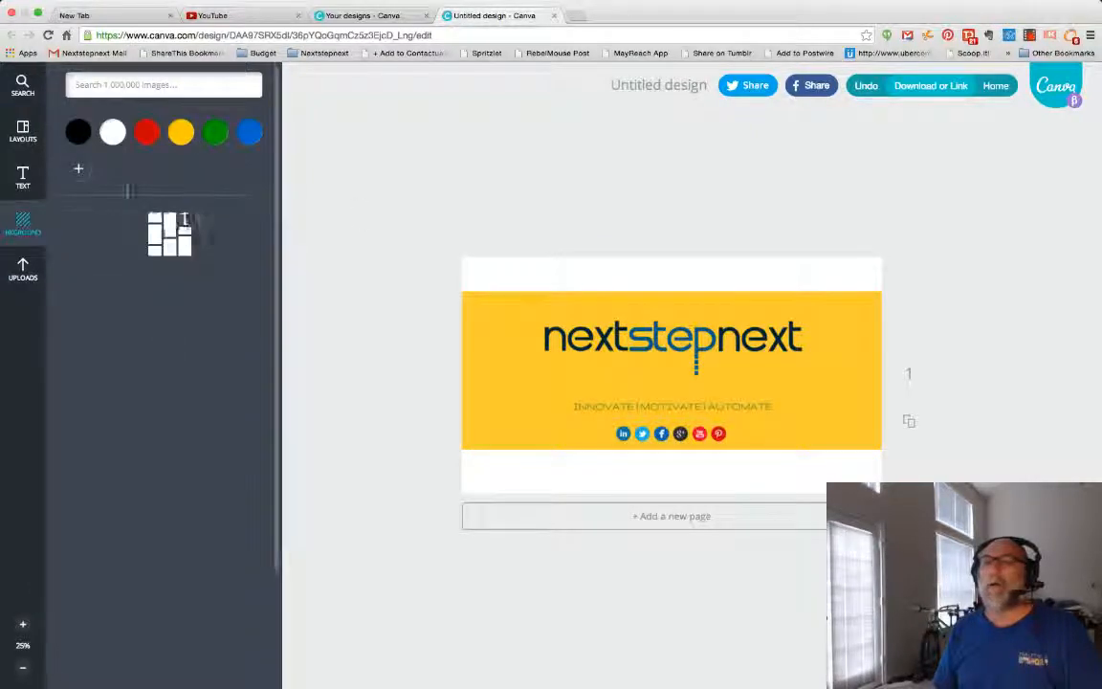
{"action": "left_click", "coordinate": [181, 132]}
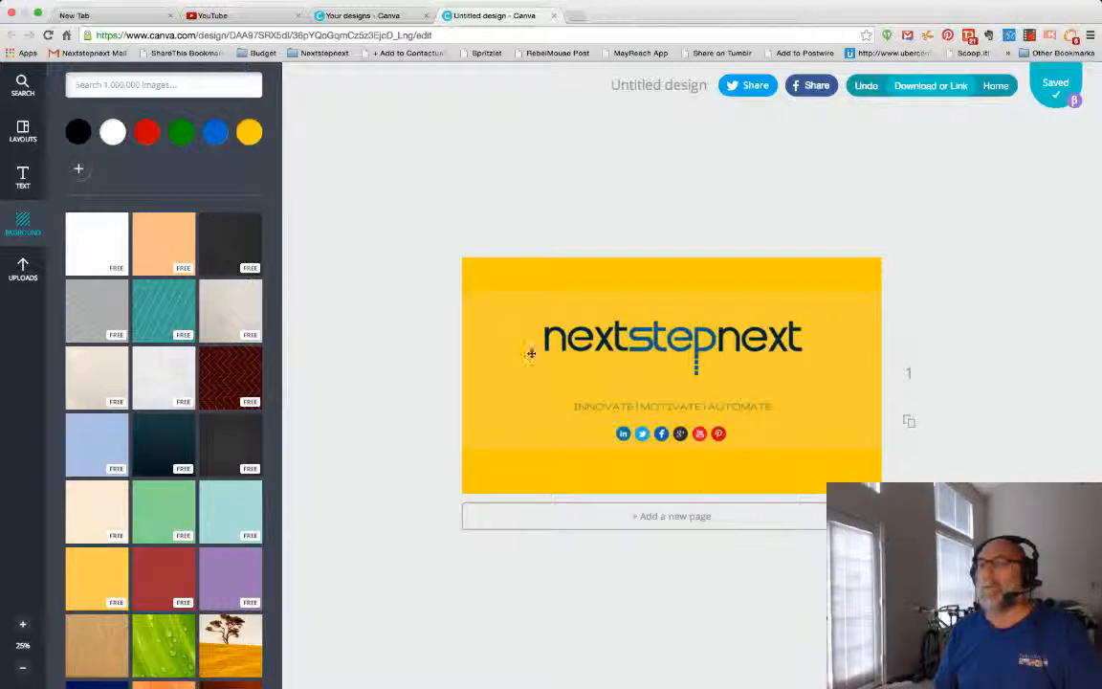
Step: Rename the untitled design as YouTubebackground
{"action": "left_click", "coordinate": [652, 87]}
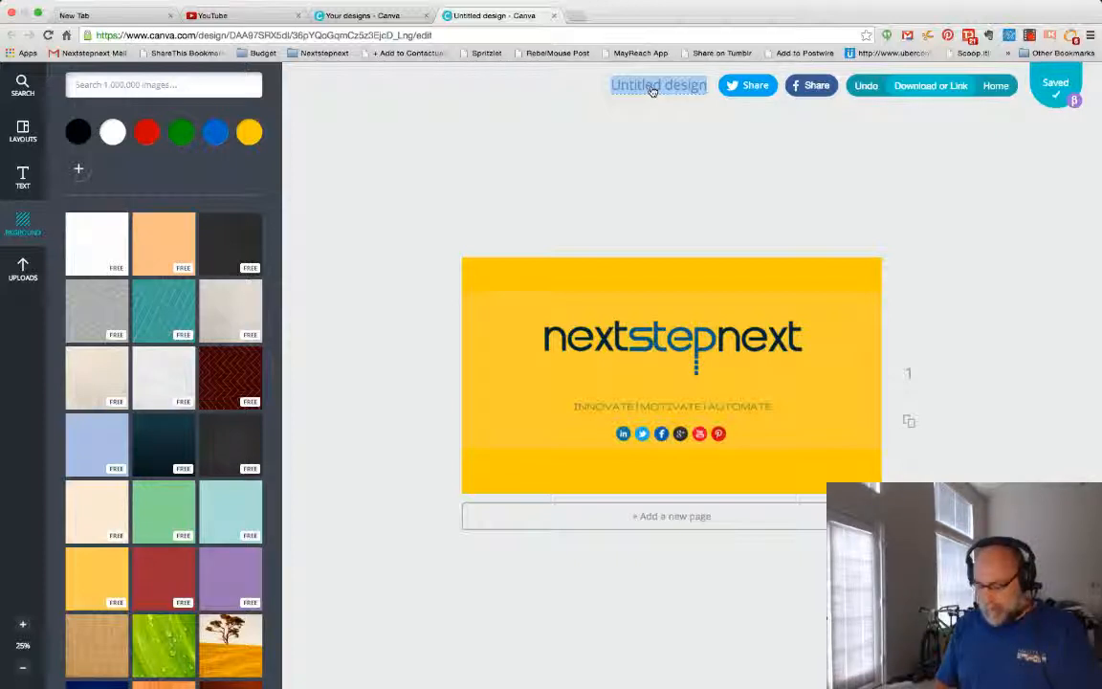
{"action": "type", "text": "YouTube"}
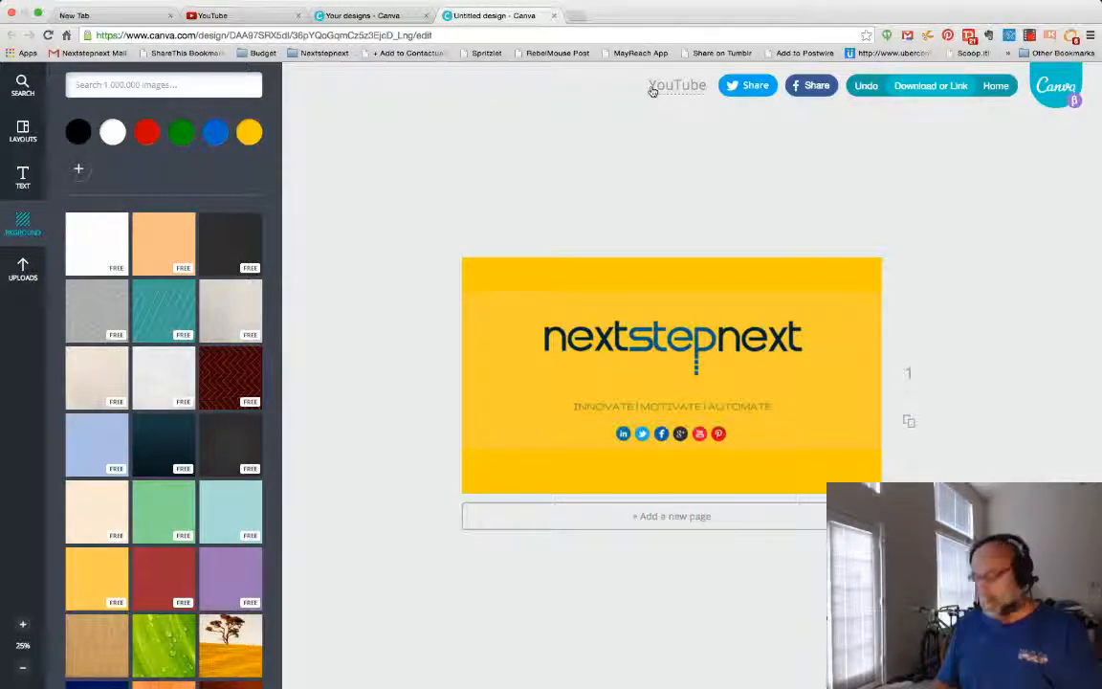
{"action": "type", "text": "bac"}
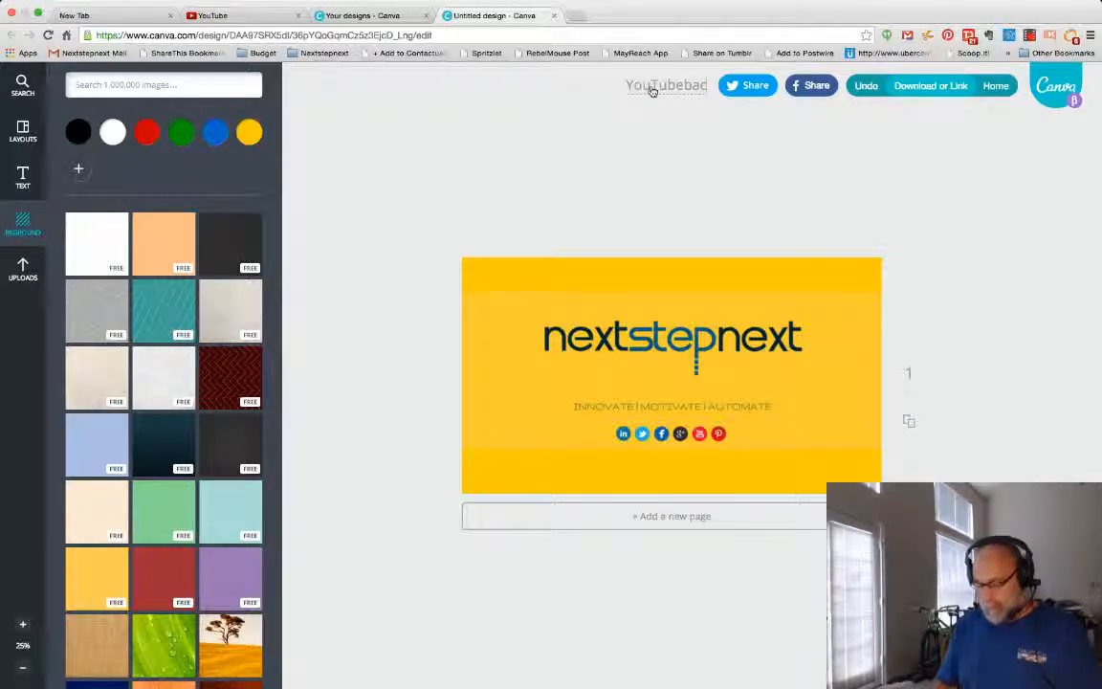
{"action": "type", "text": "kgro"}
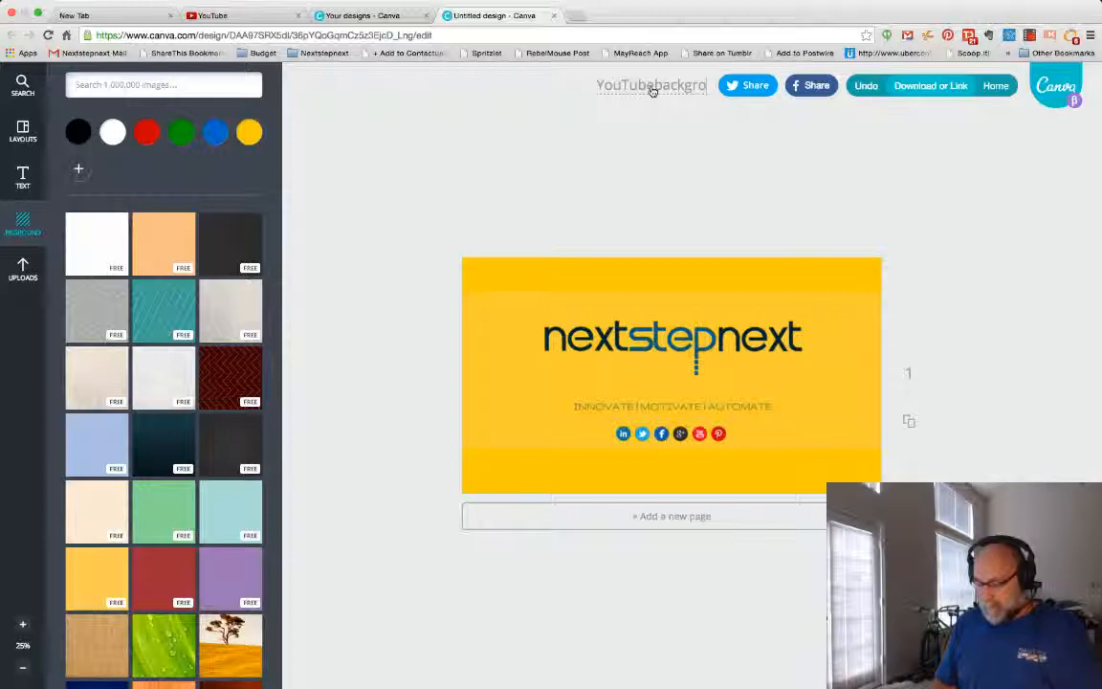
{"action": "type", "text": "und"}
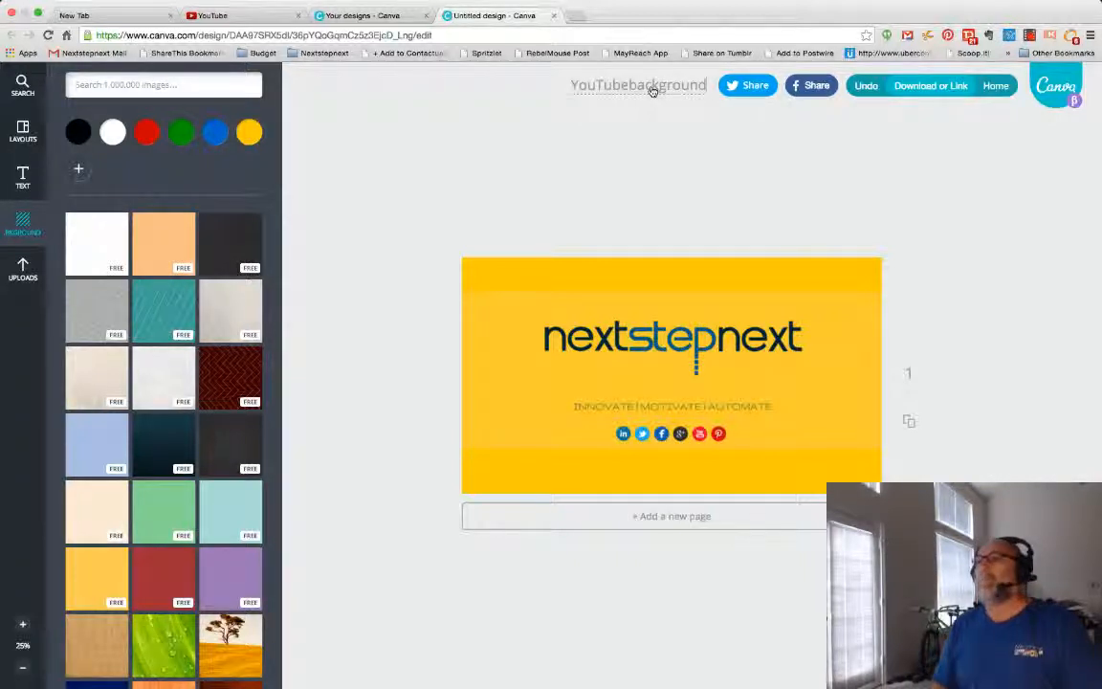
{"action": "left_click", "coordinate": [655, 128]}
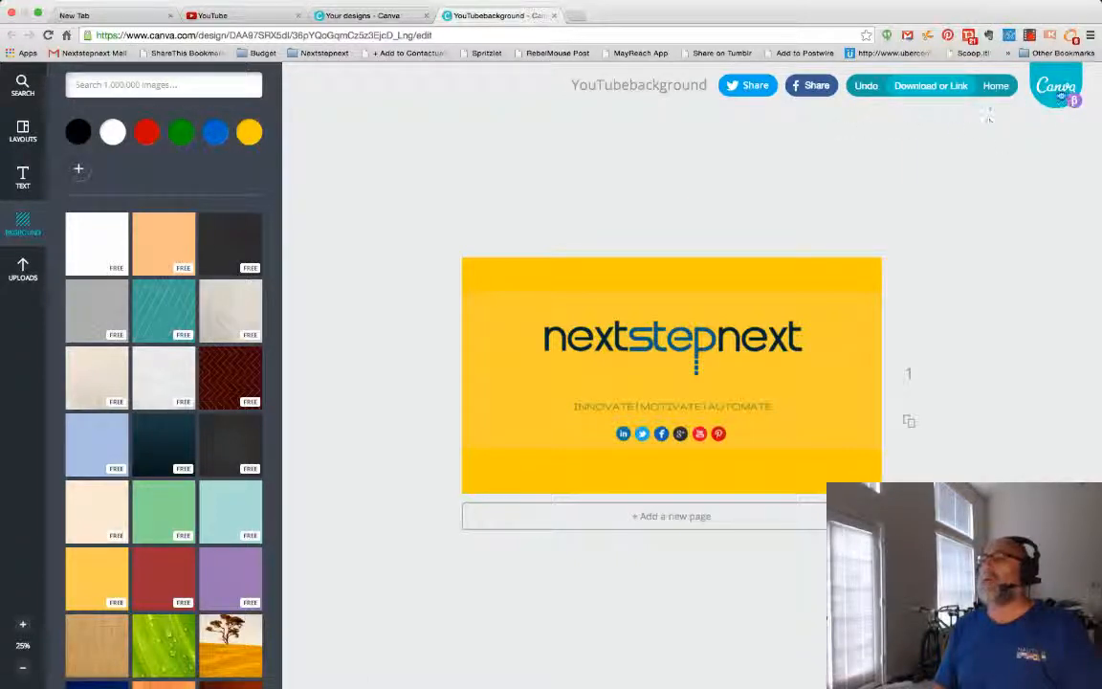
Step: Download the design as an image, saving it as YouTubebackground.png in the Images folder
{"action": "left_click", "coordinate": [929, 89]}
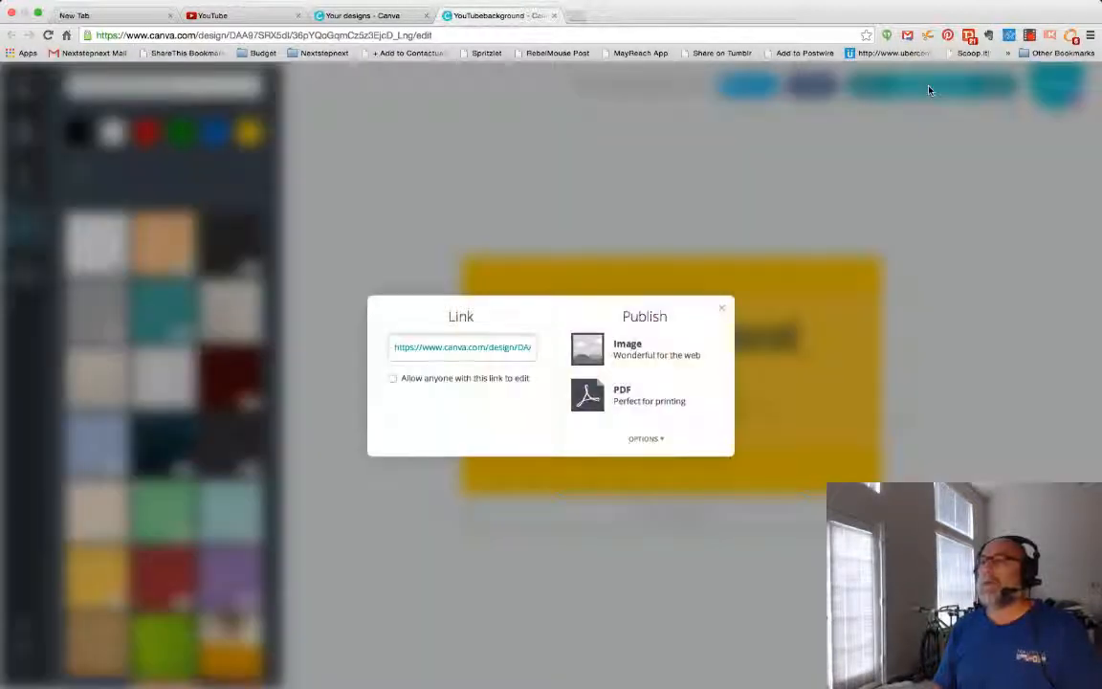
{"action": "left_click", "coordinate": [588, 351]}
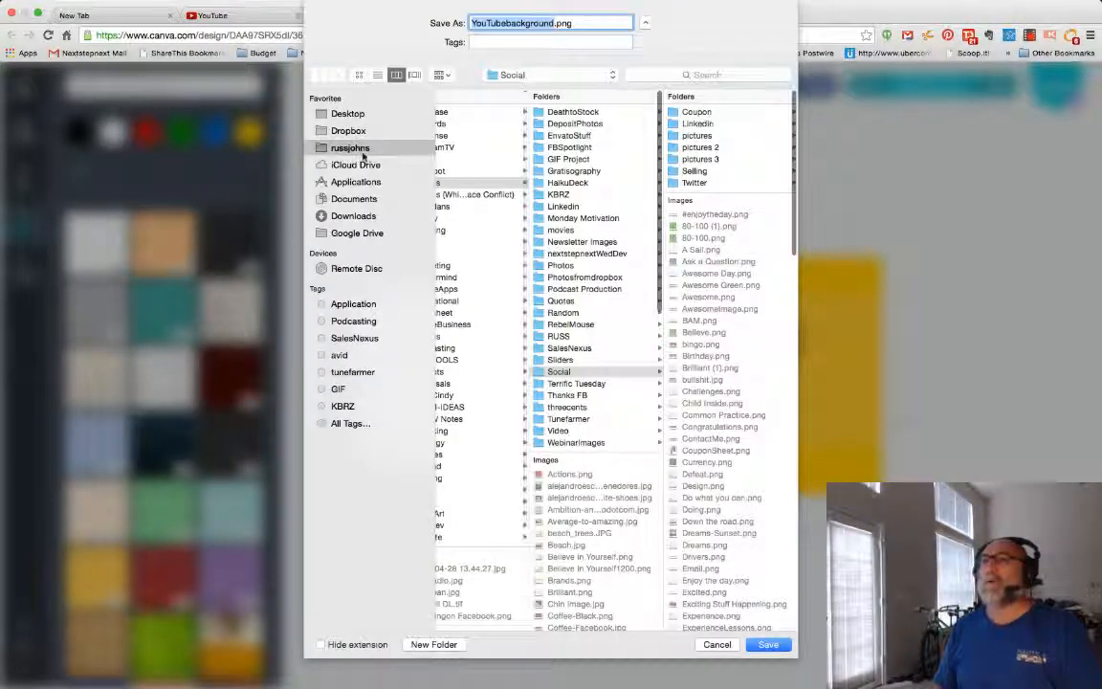
{"action": "scroll", "coordinate": [481, 255], "scroll_direction": "left", "scroll_amount": 2}
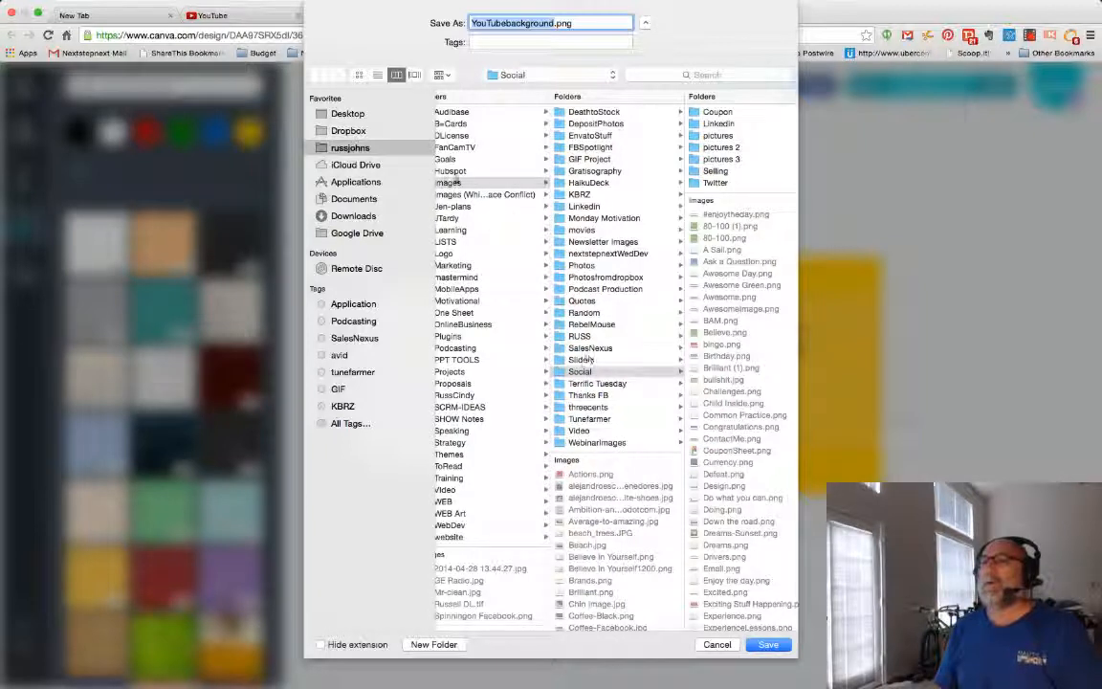
{"action": "left_click", "coordinate": [449, 181]}
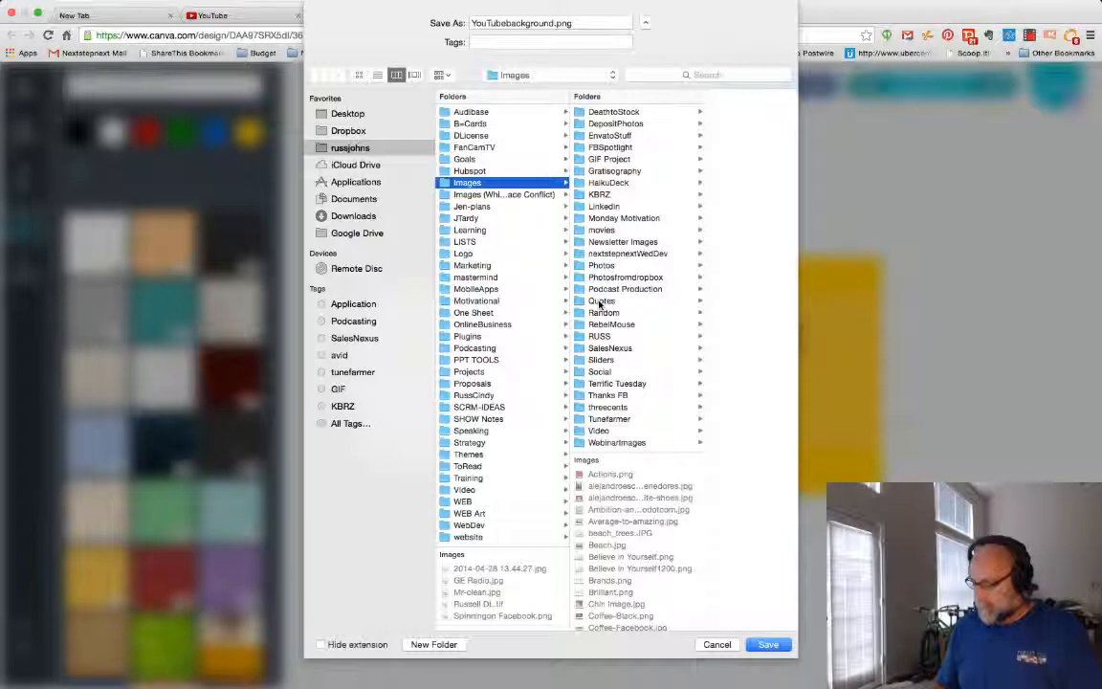
{"action": "key", "text": "Return"}
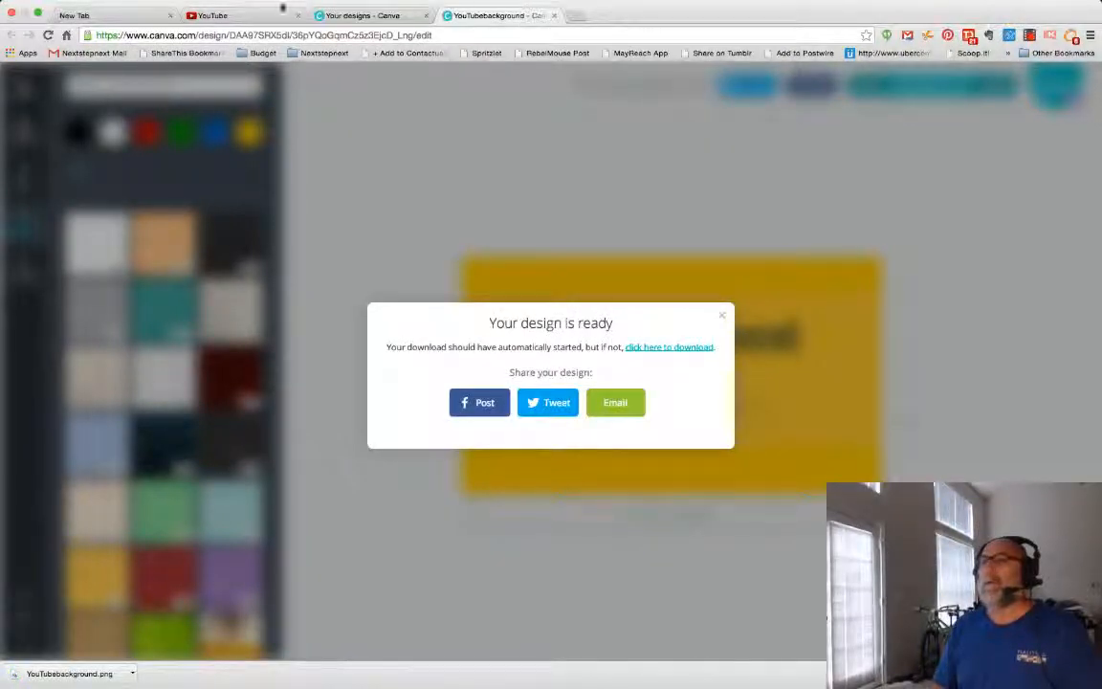
Step: Switch to the YouTube channel page and upload YouTubebackground.png from the Images folder as the channel art
{"action": "left_click", "coordinate": [254, 16]}
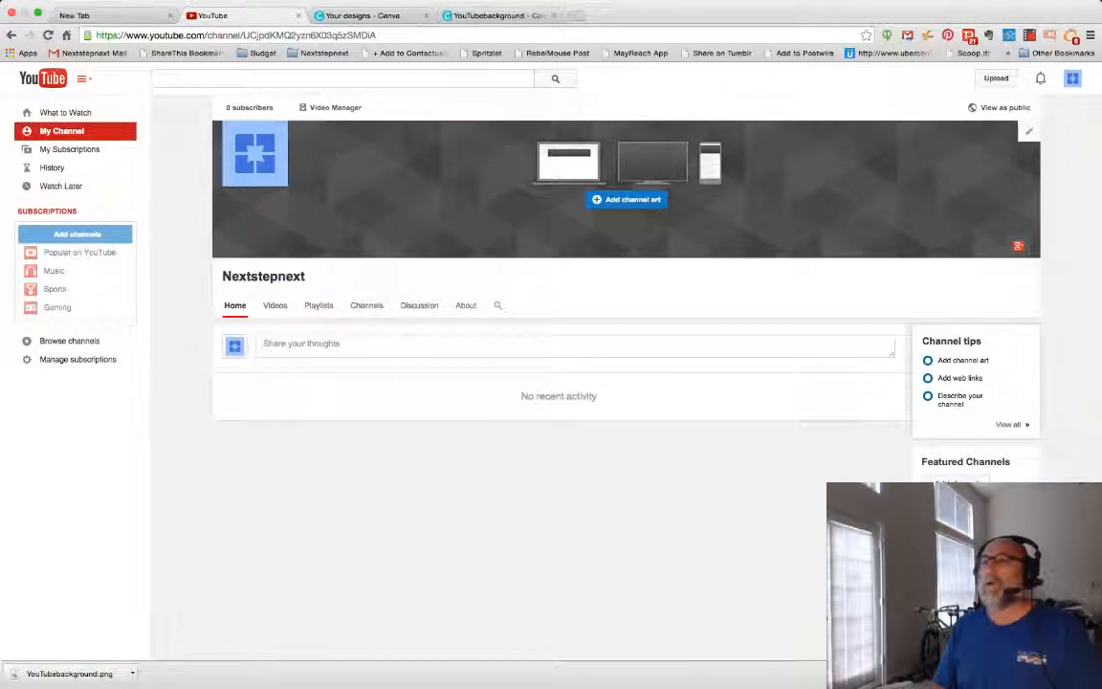
{"action": "left_click", "coordinate": [627, 207]}
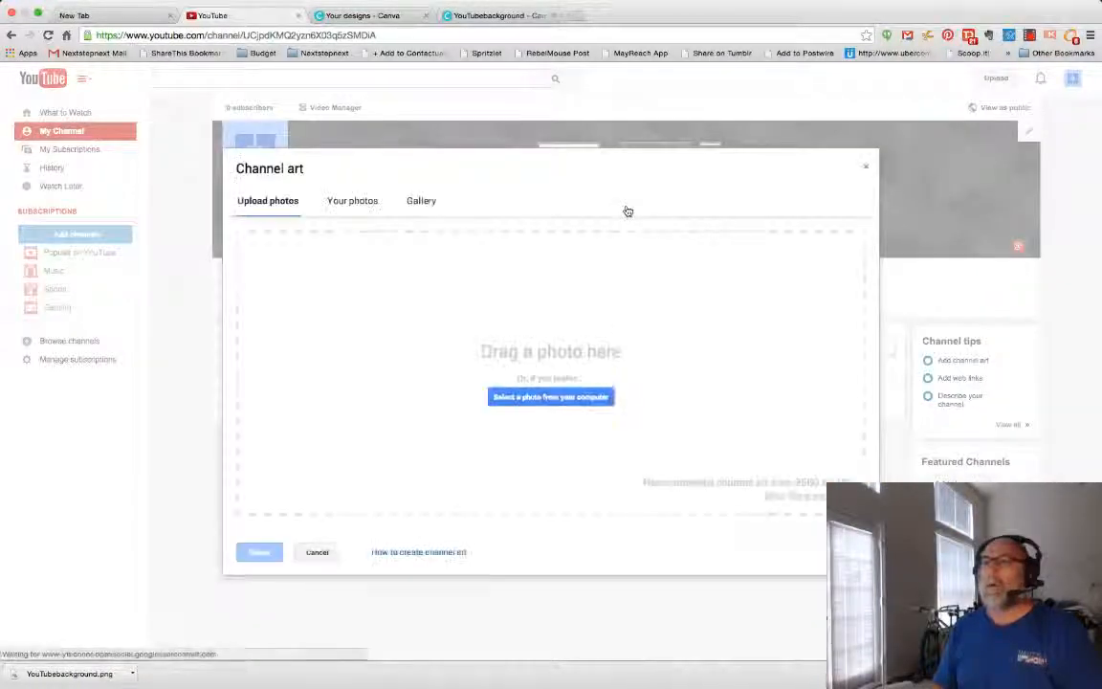
{"action": "left_click", "coordinate": [550, 397]}
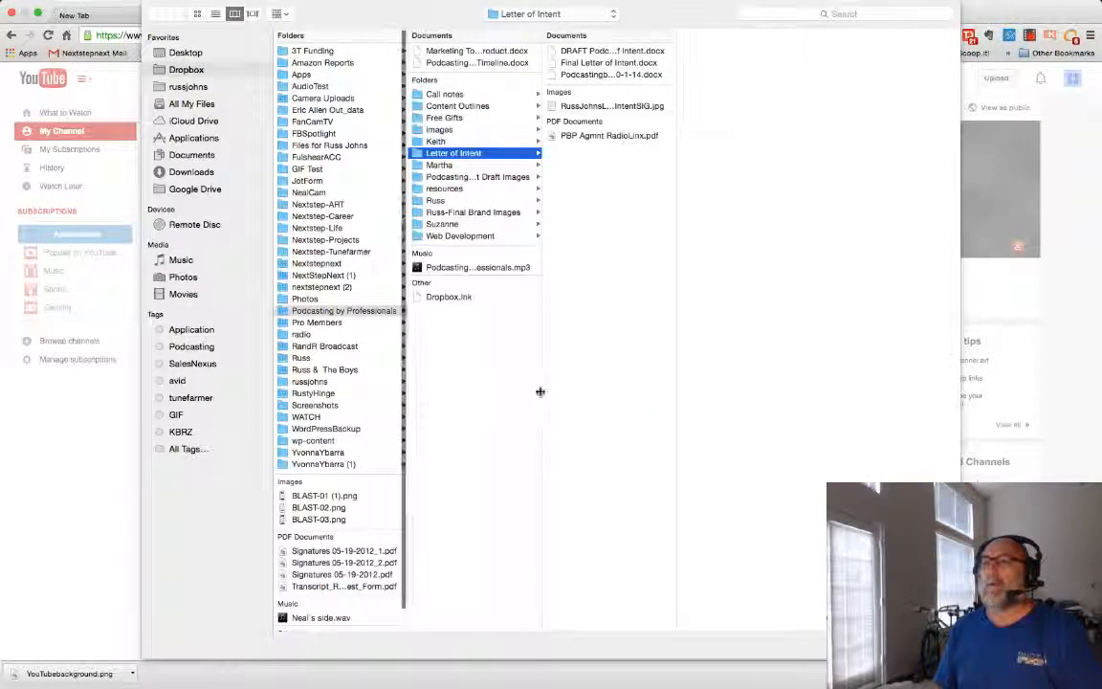
{"action": "left_click", "coordinate": [188, 87]}
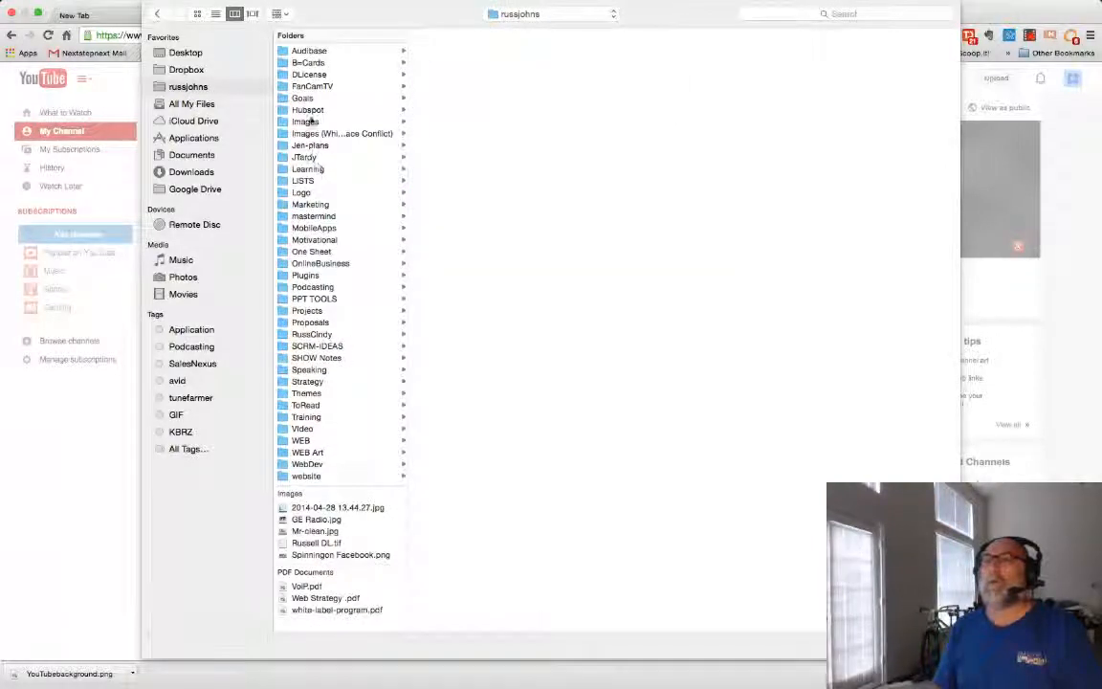
{"action": "left_click", "coordinate": [307, 122]}
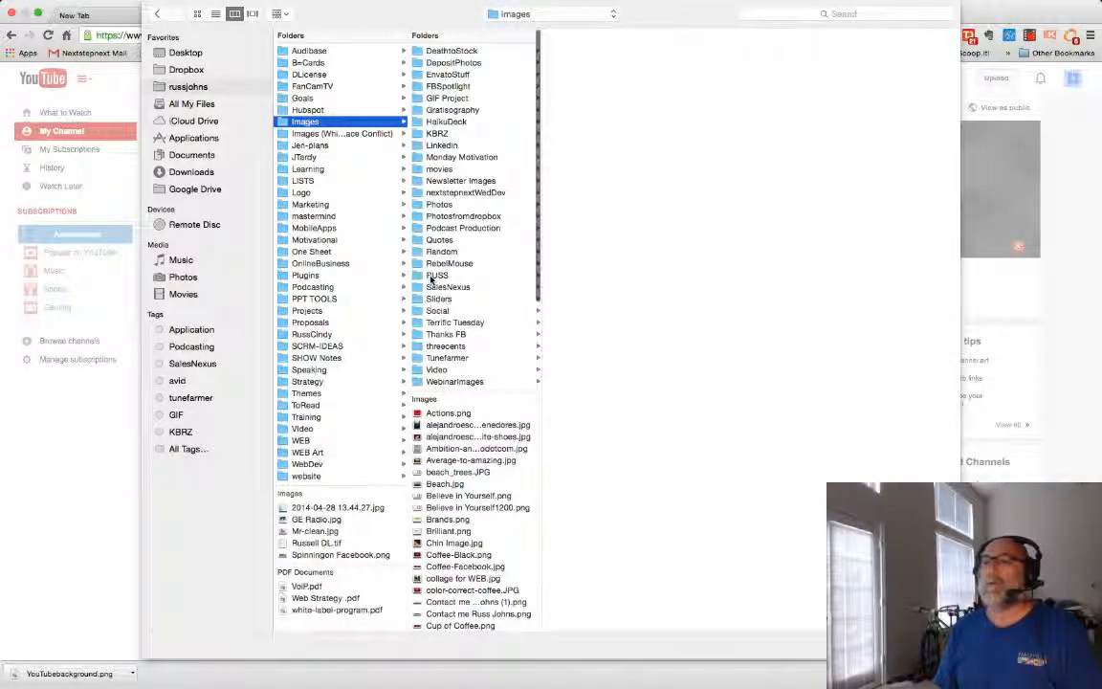
{"action": "scroll", "coordinate": [450, 272], "scroll_direction": "down", "scroll_amount": 10}
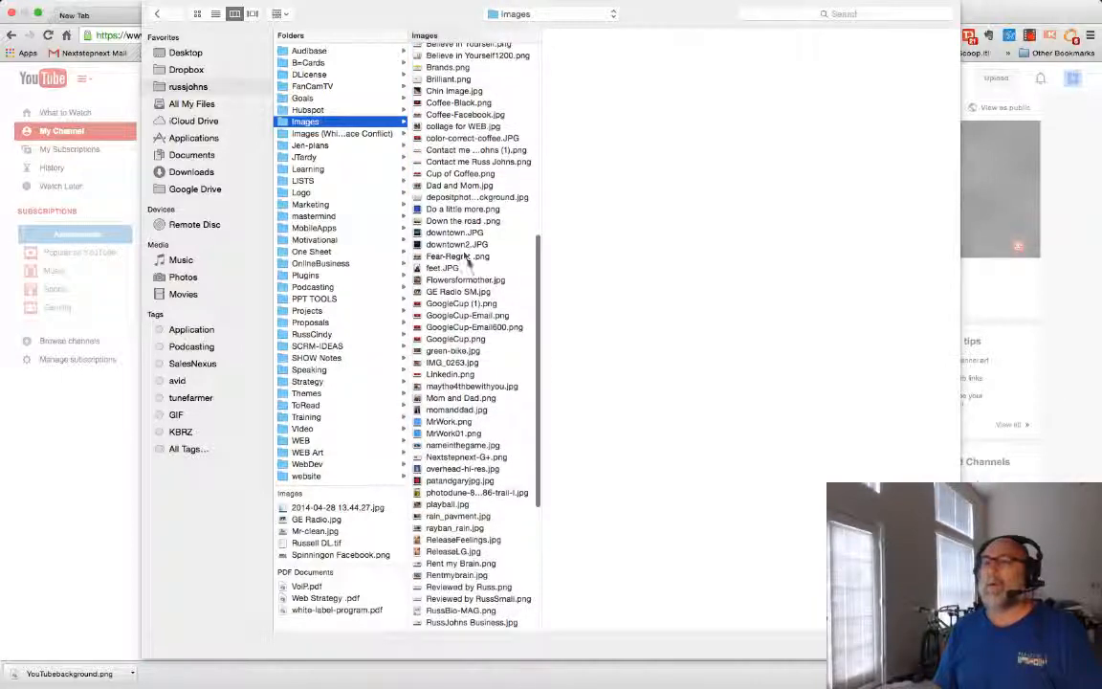
{"action": "scroll", "coordinate": [452, 335], "scroll_direction": "down", "scroll_amount": 6}
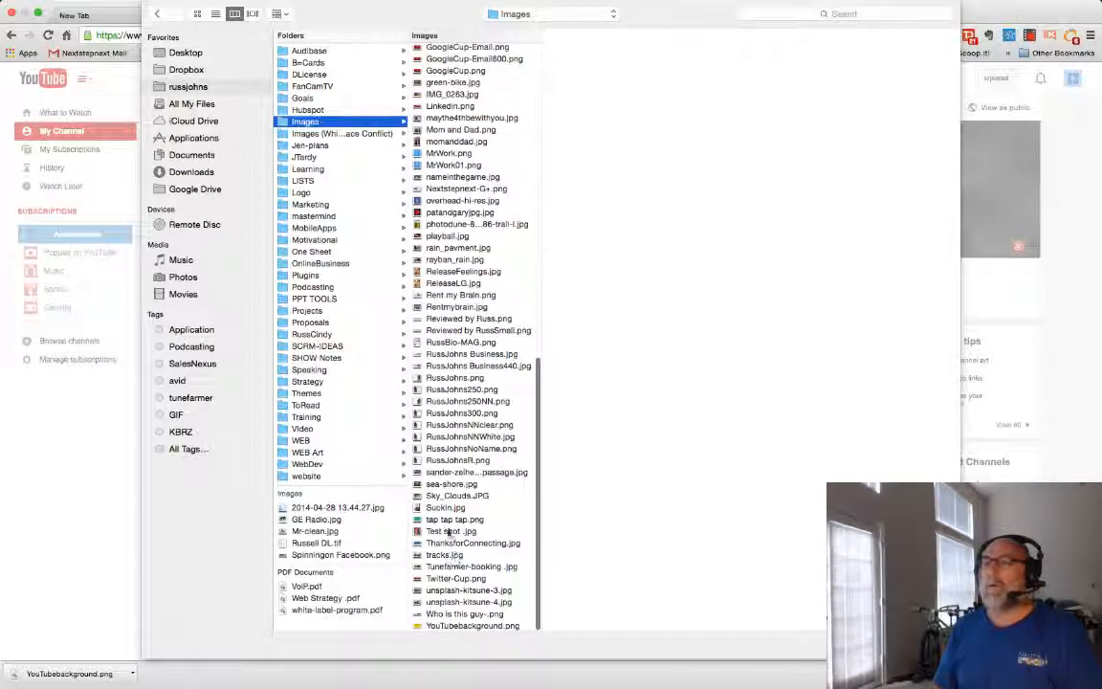
{"action": "scroll", "coordinate": [451, 534], "scroll_direction": "up", "scroll_amount": 1}
{"action": "scroll", "coordinate": [450, 534], "scroll_direction": "down", "scroll_amount": 1}
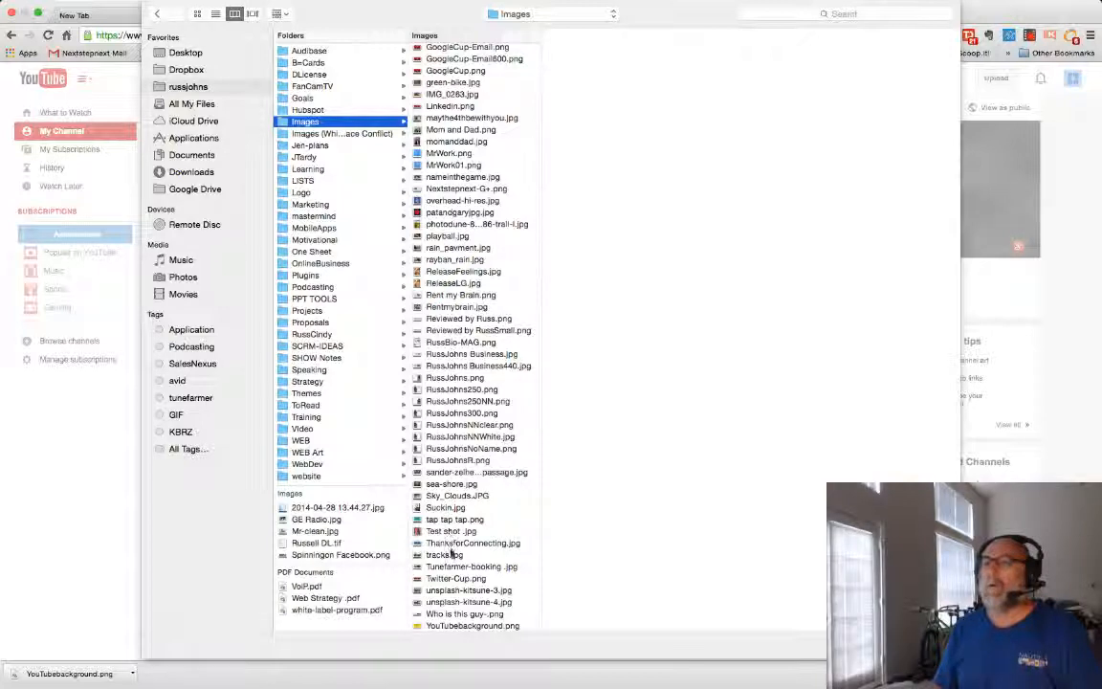
{"action": "scroll", "coordinate": [459, 595], "scroll_direction": "down", "scroll_amount": 2}
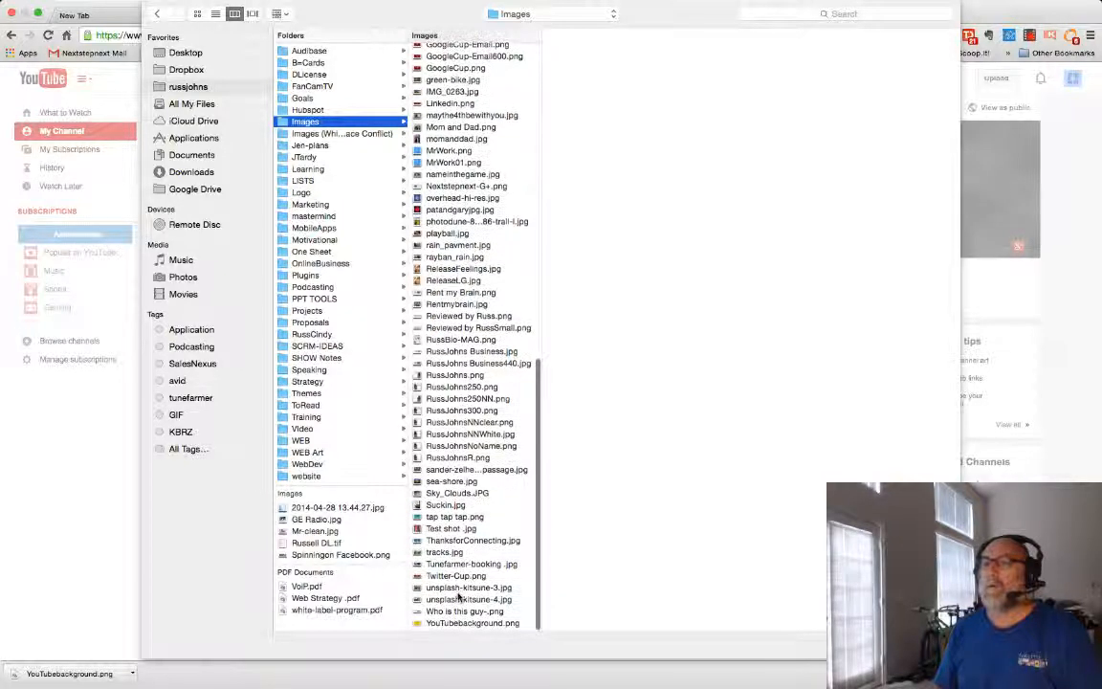
{"action": "left_click", "coordinate": [455, 626]}
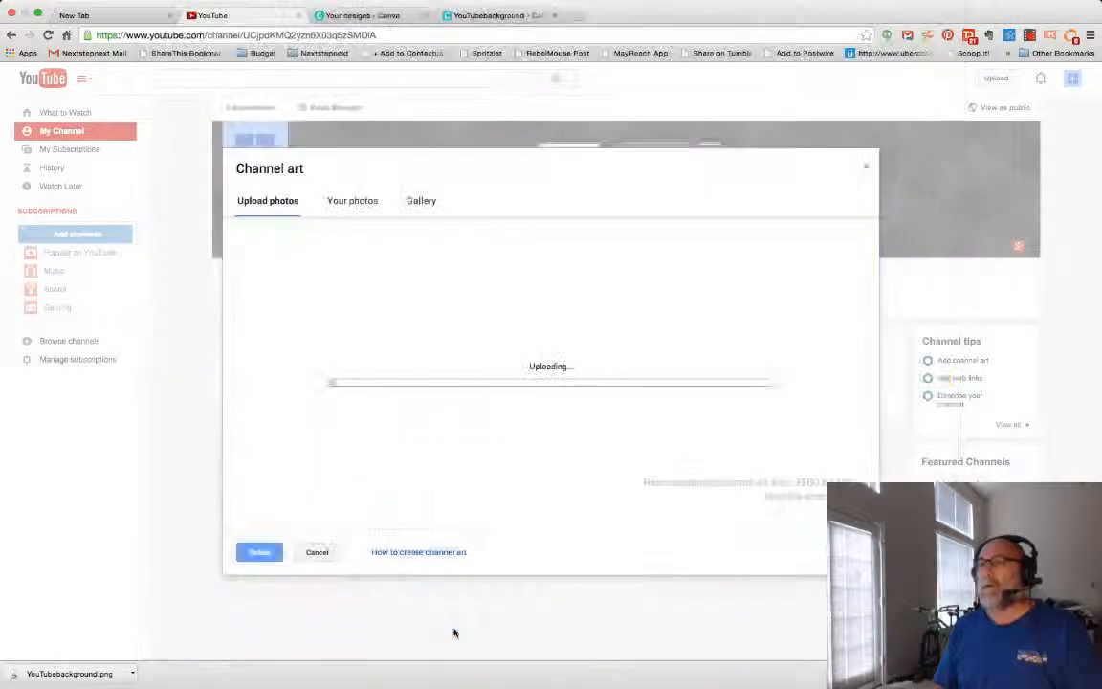
{"action": "double_click", "coordinate": [455, 628]}
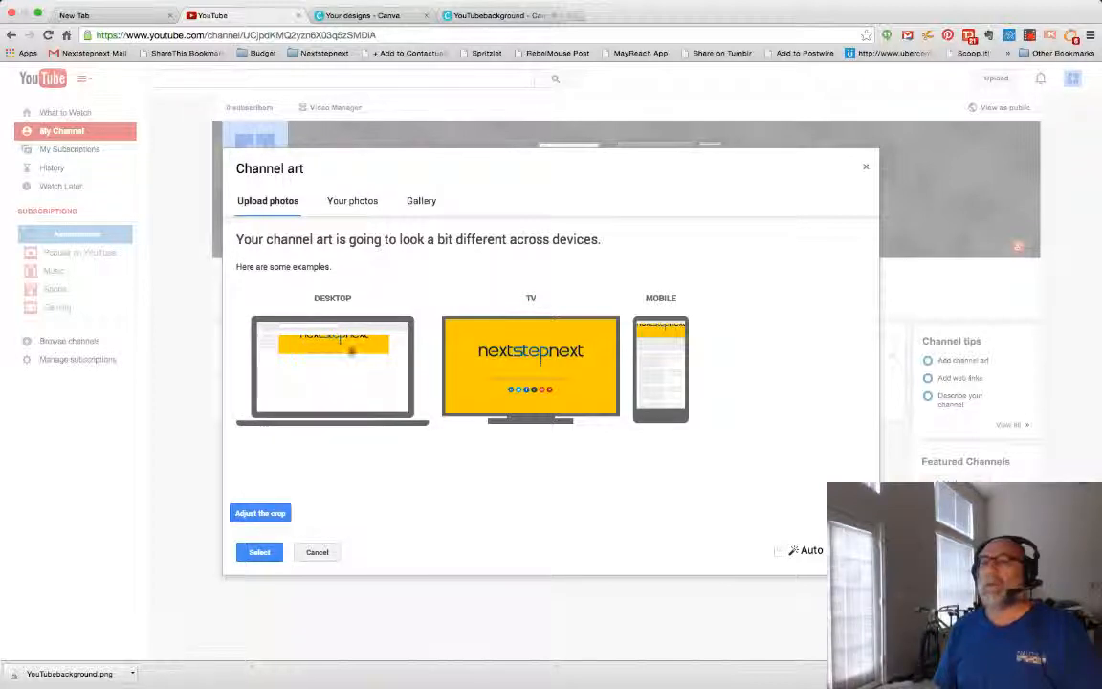
Step: Try moving and shrinking the channel art's crop region around the logo, preview it across devices, and discard the upload
{"action": "left_click", "coordinate": [264, 511]}
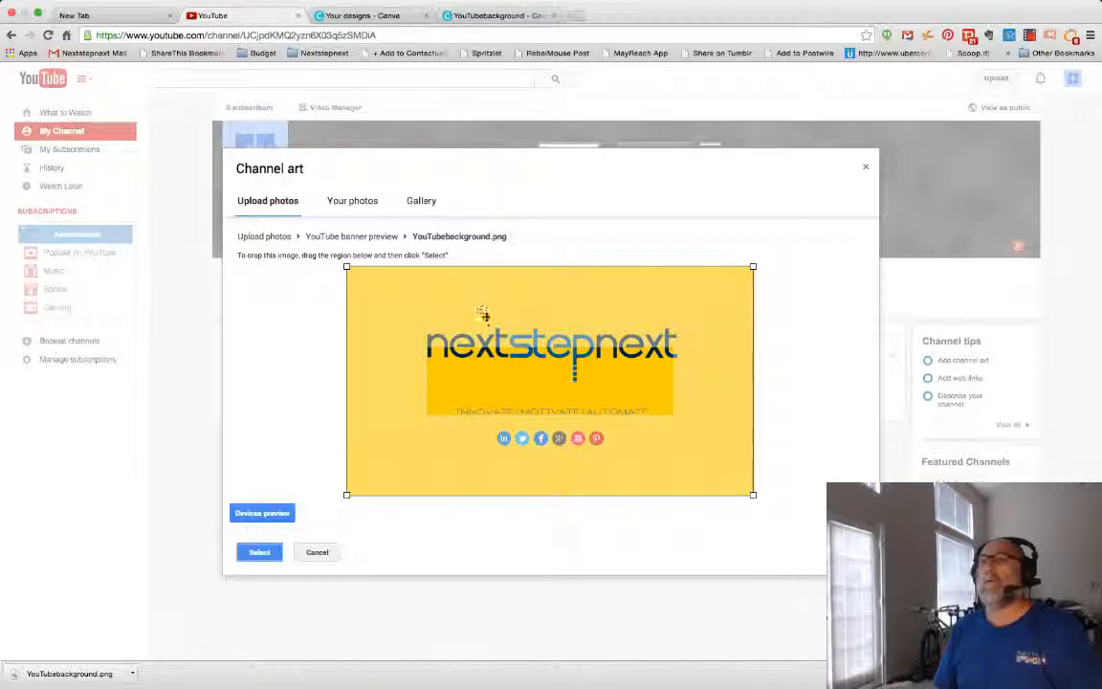
{"action": "left_click_drag", "start_coordinate": [497, 350], "coordinate": [543, 346]}
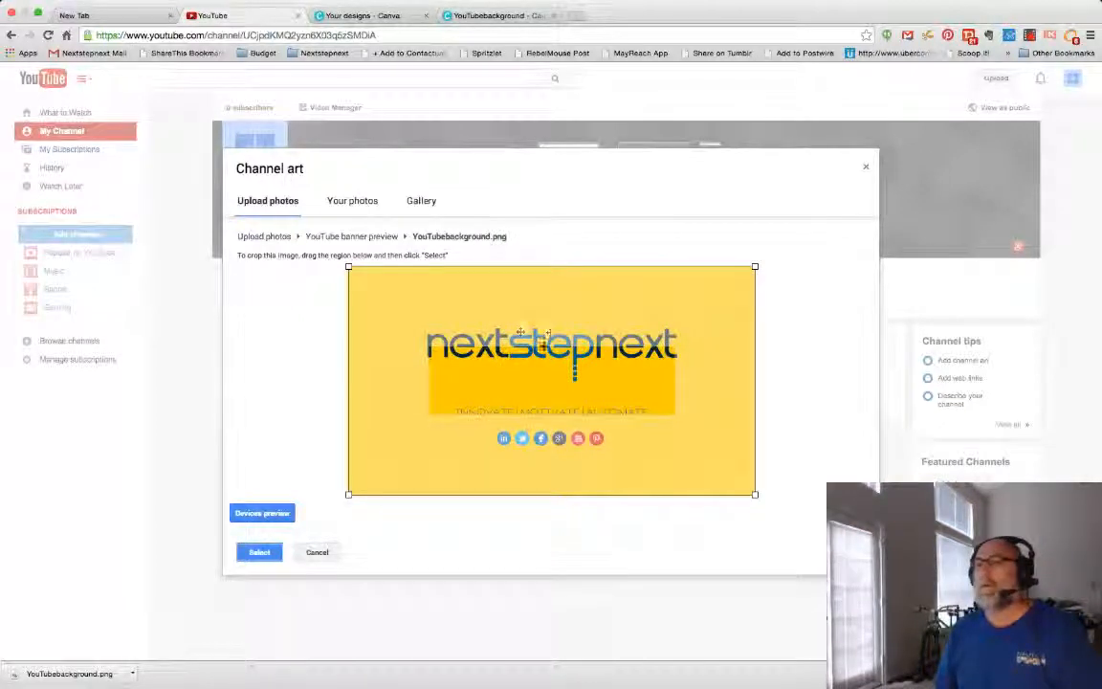
{"action": "left_click_drag", "start_coordinate": [755, 267], "coordinate": [696, 315]}
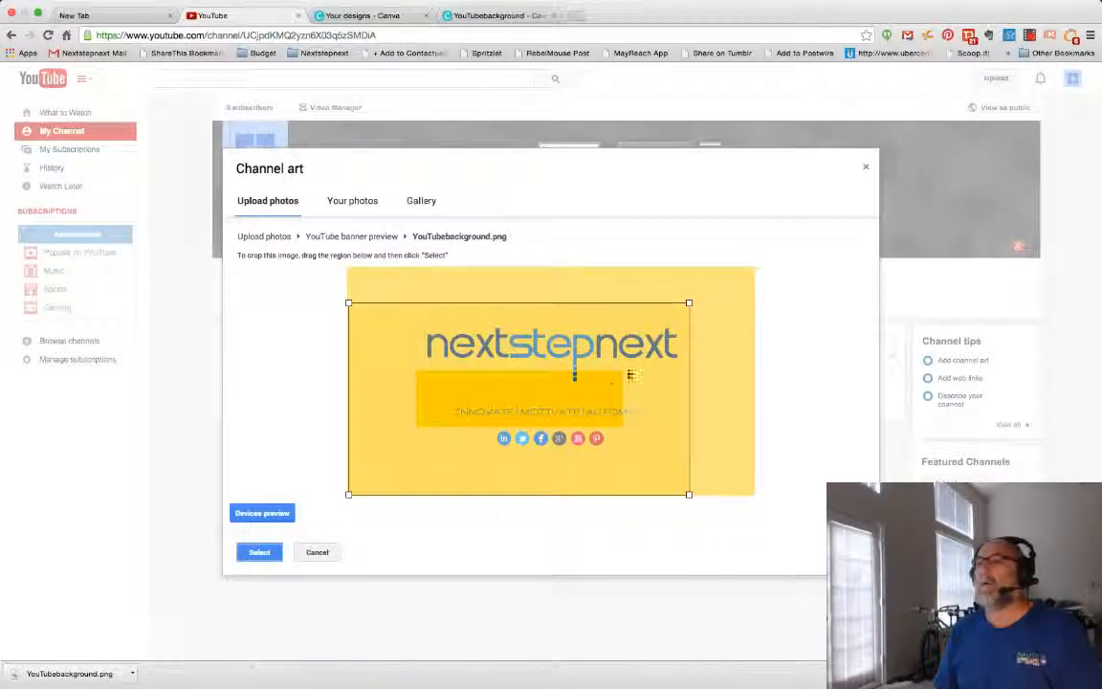
{"action": "left_click_drag", "start_coordinate": [570, 388], "coordinate": [571, 323]}
{"action": "left_click_drag", "start_coordinate": [688, 459], "coordinate": [750, 455]}
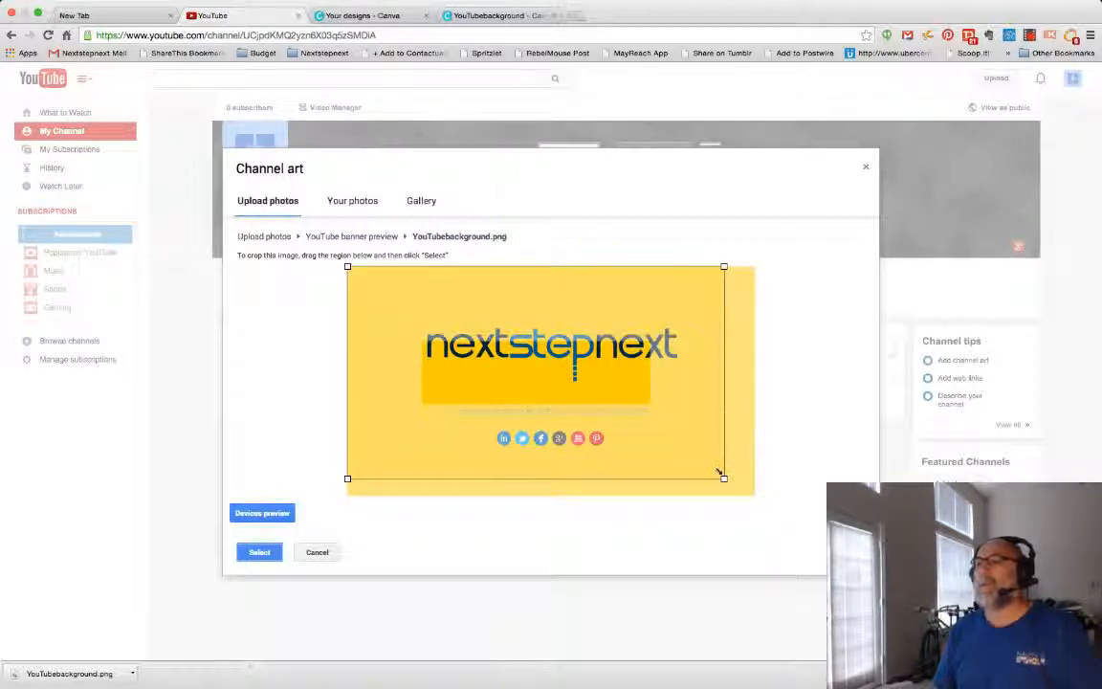
{"action": "left_click_drag", "start_coordinate": [724, 479], "coordinate": [359, 269]}
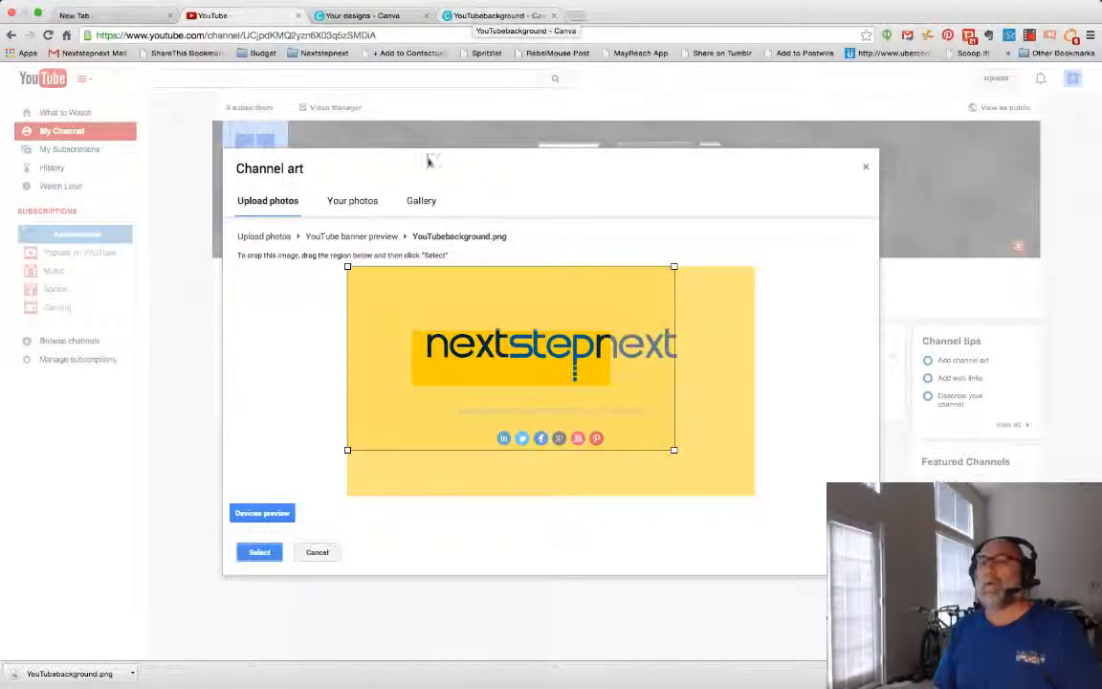
{"action": "left_click", "coordinate": [258, 515]}
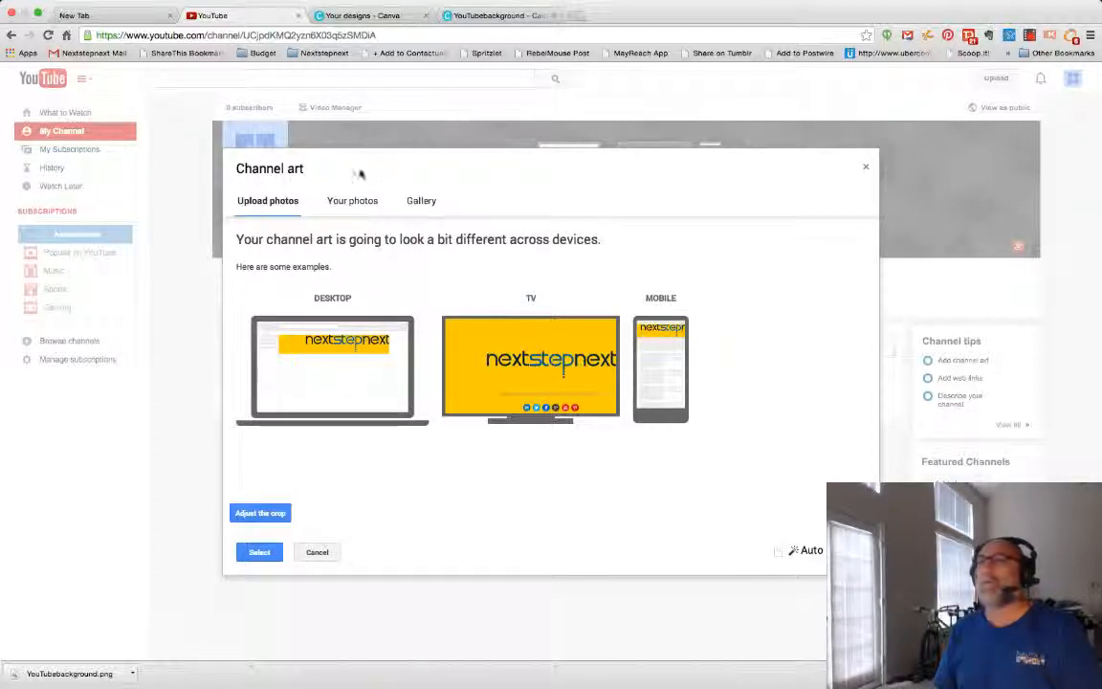
{"action": "left_click", "coordinate": [866, 166]}
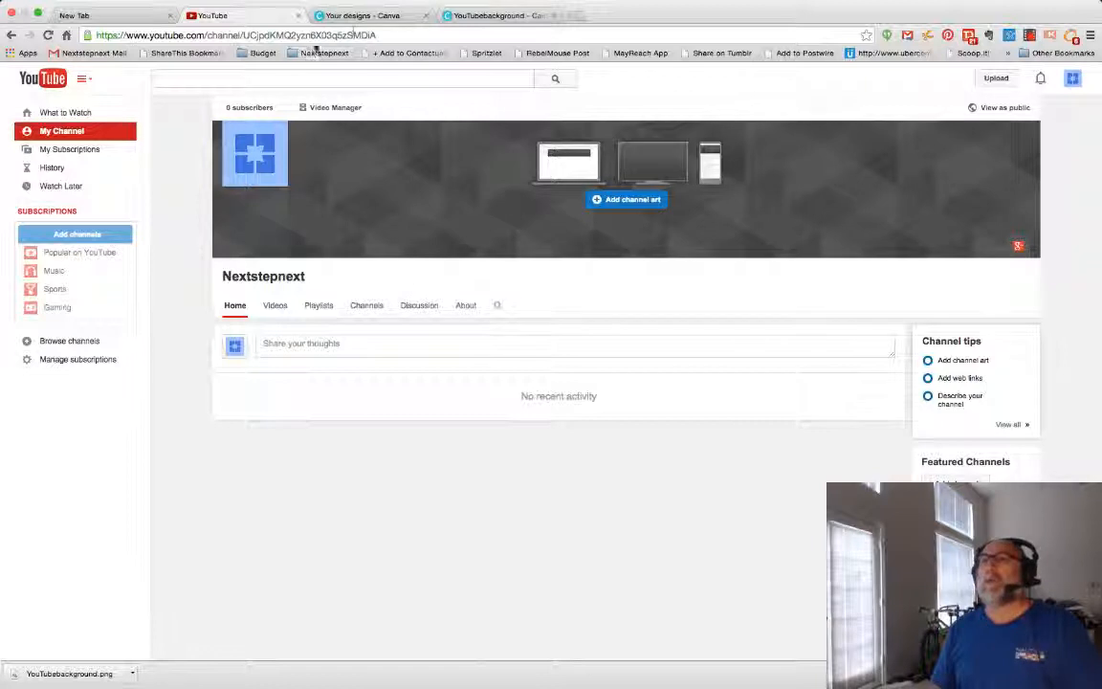
Step: Return to the YouTubebackground design in Canva, shrink the nextstepnext banner to about three quarters of the page width, and centre it on the page
{"action": "left_click", "coordinate": [474, 14]}
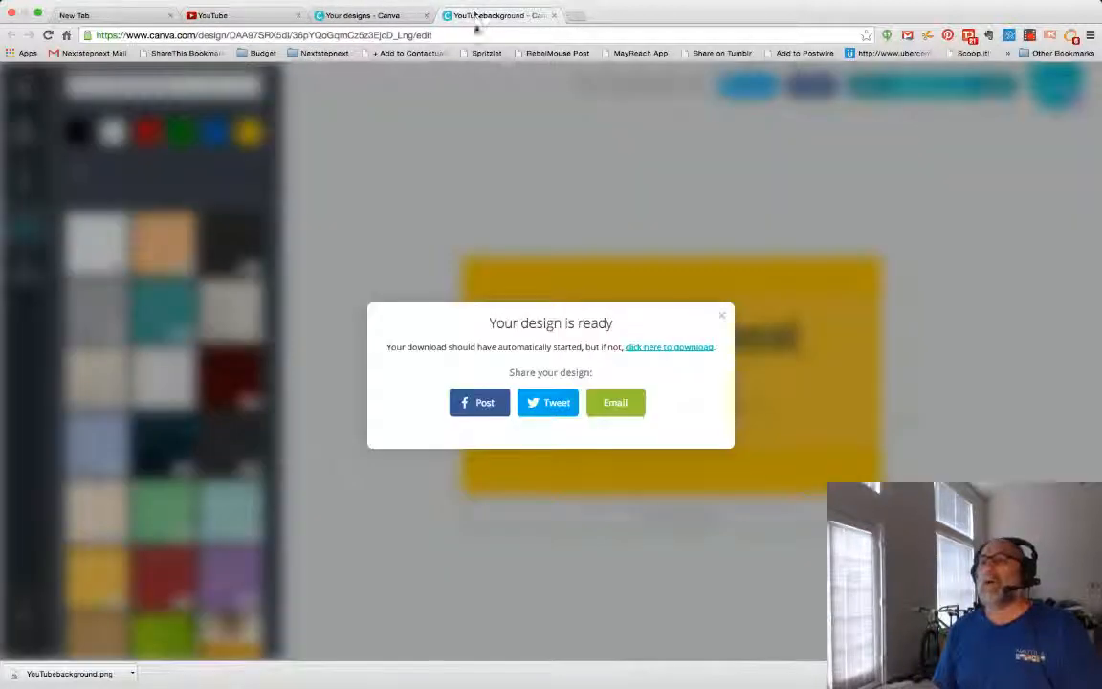
{"action": "left_click", "coordinate": [722, 314]}
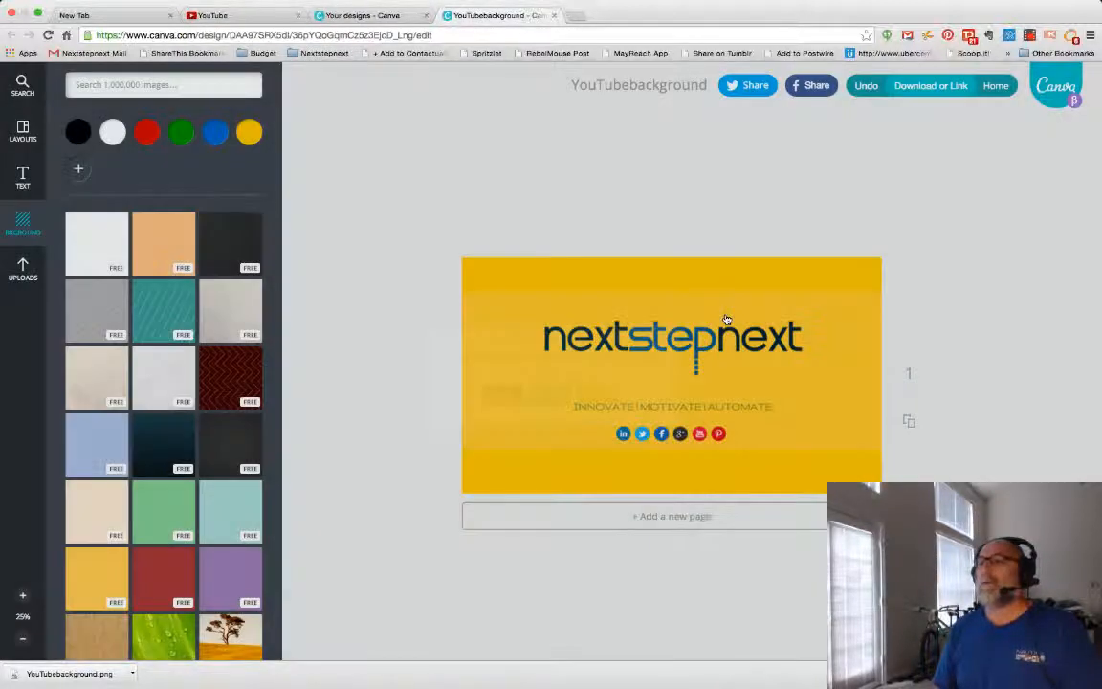
{"action": "left_click", "coordinate": [711, 315]}
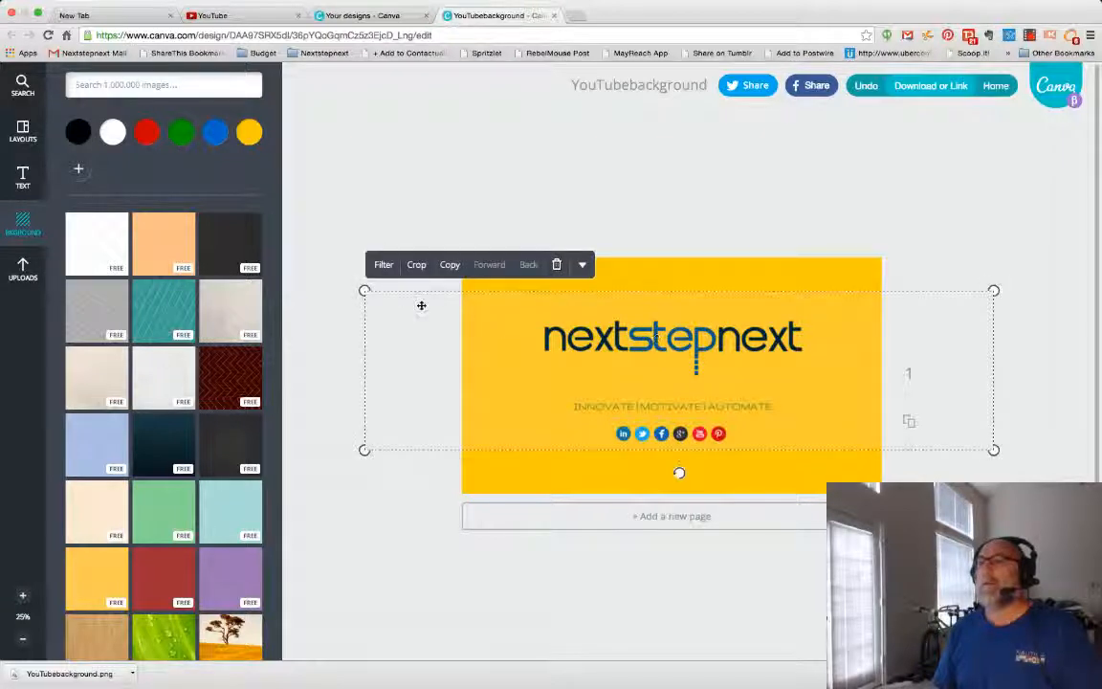
{"action": "left_click_drag", "start_coordinate": [364, 292], "coordinate": [514, 345]}
{"action": "left_click_drag", "start_coordinate": [994, 450], "coordinate": [878, 423]}
{"action": "mouse_move", "coordinate": [519, 421]}
{"action": "left_mouse_down"}
{"action": "mouse_move", "coordinate": [459, 435]}
{"action": "mouse_move", "coordinate": [529, 418]}
{"action": "mouse_move", "coordinate": [506, 406]}
{"action": "left_mouse_up"}
{"action": "left_click_drag", "start_coordinate": [872, 425], "coordinate": [809, 421]}
{"action": "left_click_drag", "start_coordinate": [455, 412], "coordinate": [547, 401]}
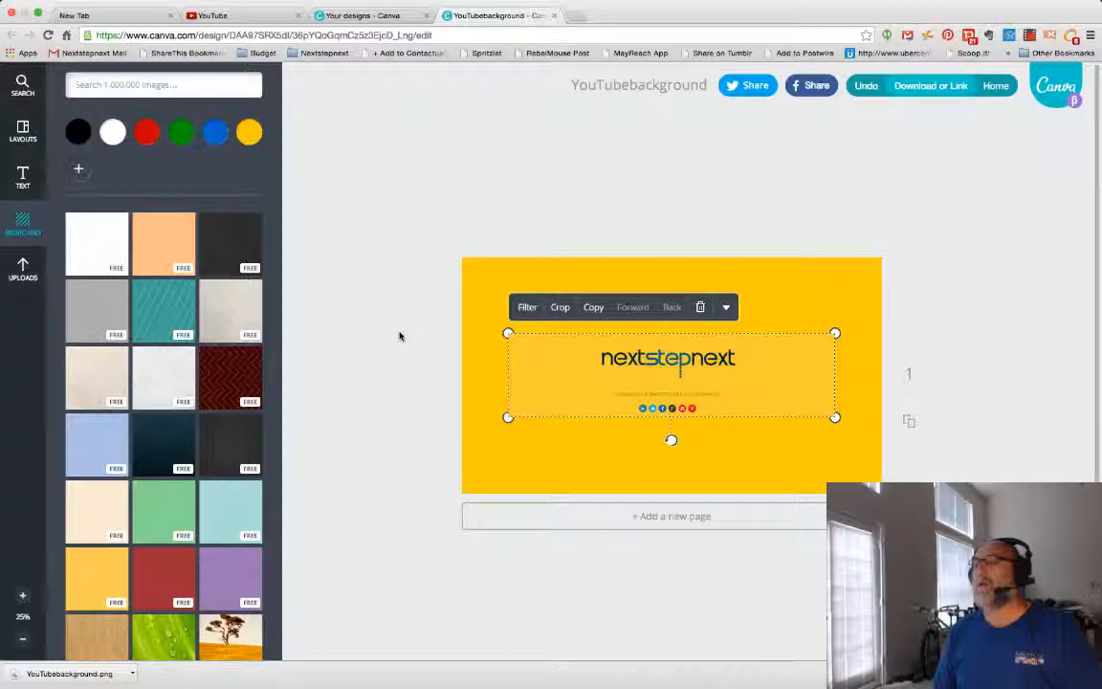
{"action": "left_click", "coordinate": [644, 189]}
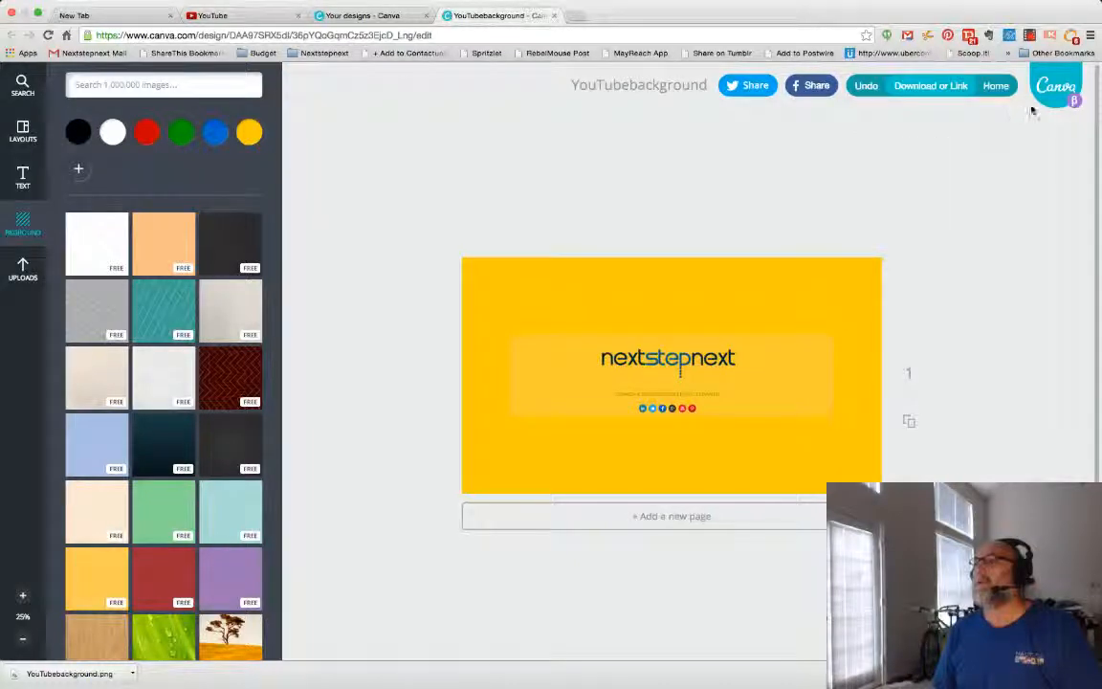
{"action": "double_click", "coordinate": [657, 91]}
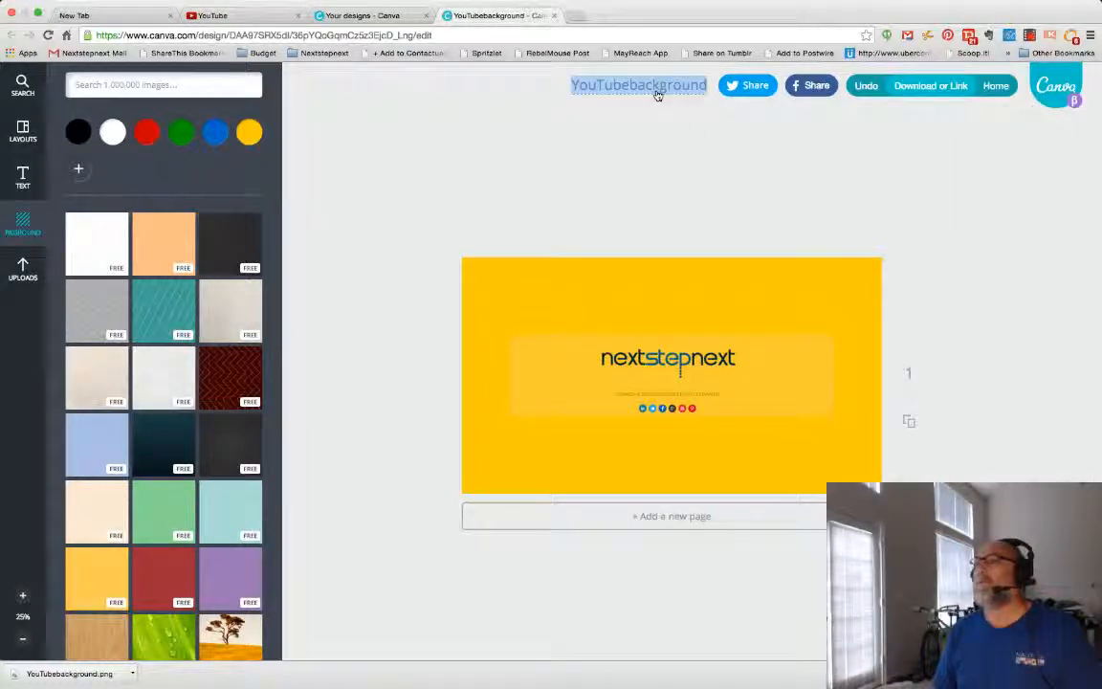
{"action": "left_click", "coordinate": [718, 131]}
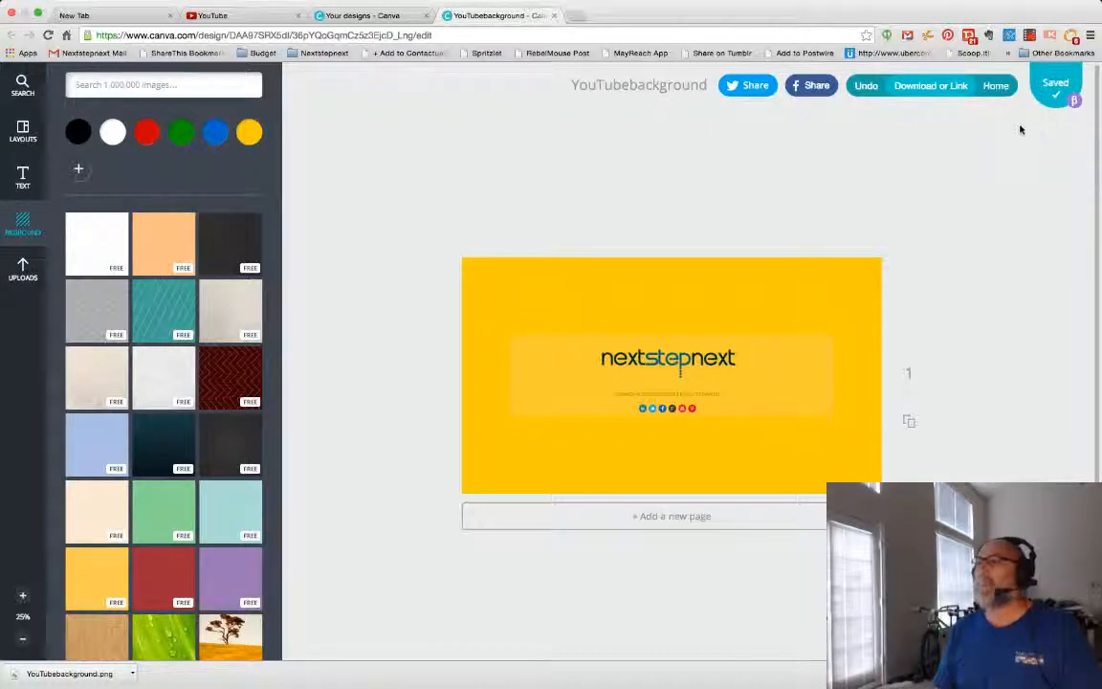
Step: Download the resized design as an image named YouTubebackground.png in the Images folder, replacing the existing file
{"action": "left_click", "coordinate": [920, 88]}
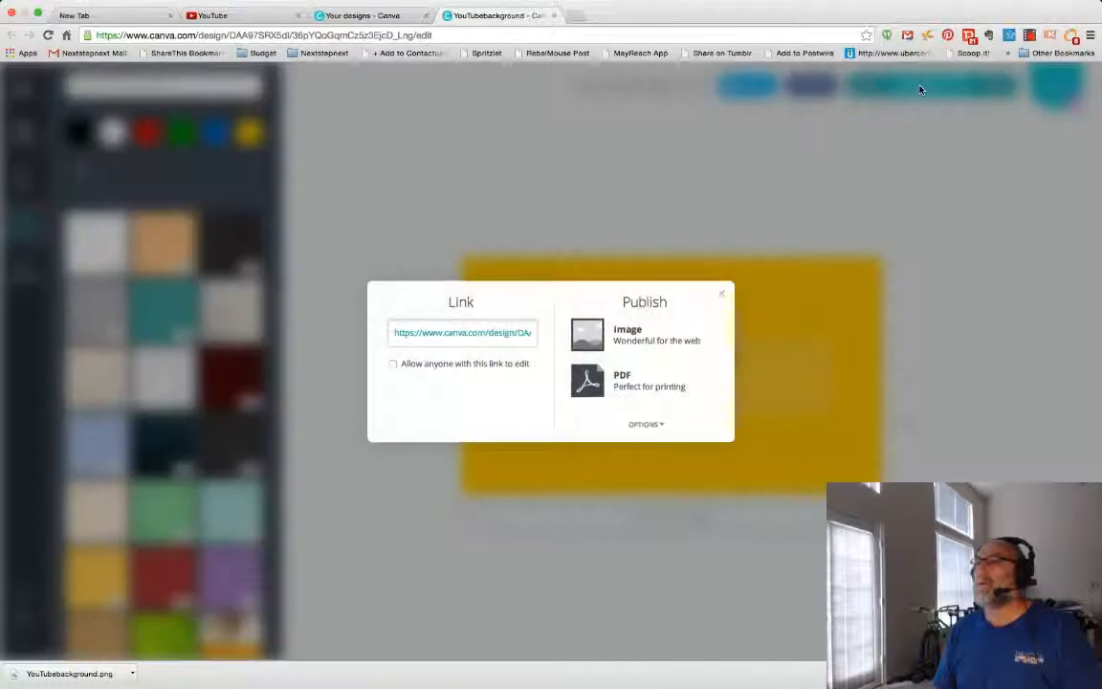
{"action": "left_click", "coordinate": [627, 340]}
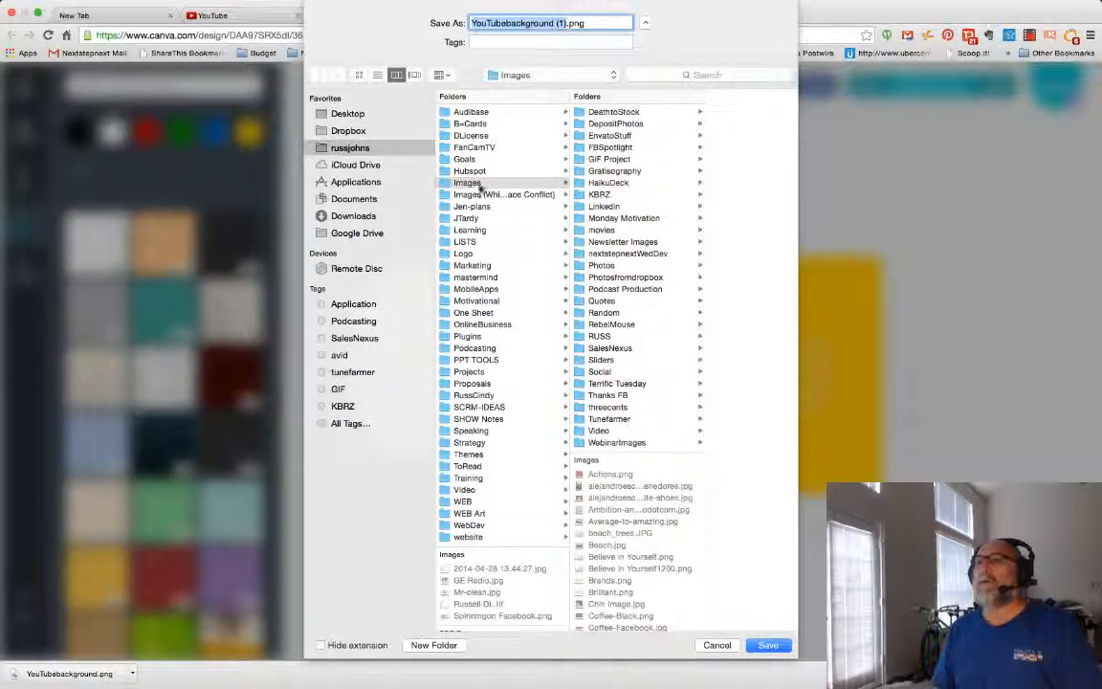
{"action": "left_click", "coordinate": [564, 23]}
{"action": "left_click", "coordinate": [565, 24]}
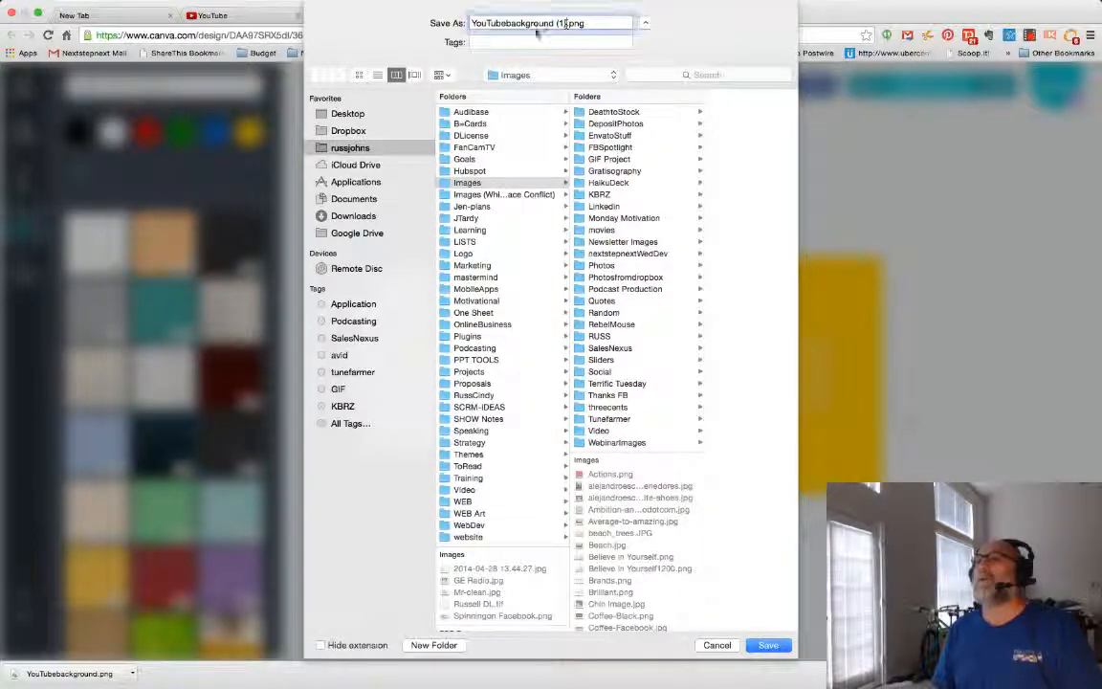
{"action": "key", "text": "BackSpace"}
{"action": "key", "text": "BackSpace"}
{"action": "key", "text": "BackSpace"}
{"action": "key", "text": "BackSpace"}
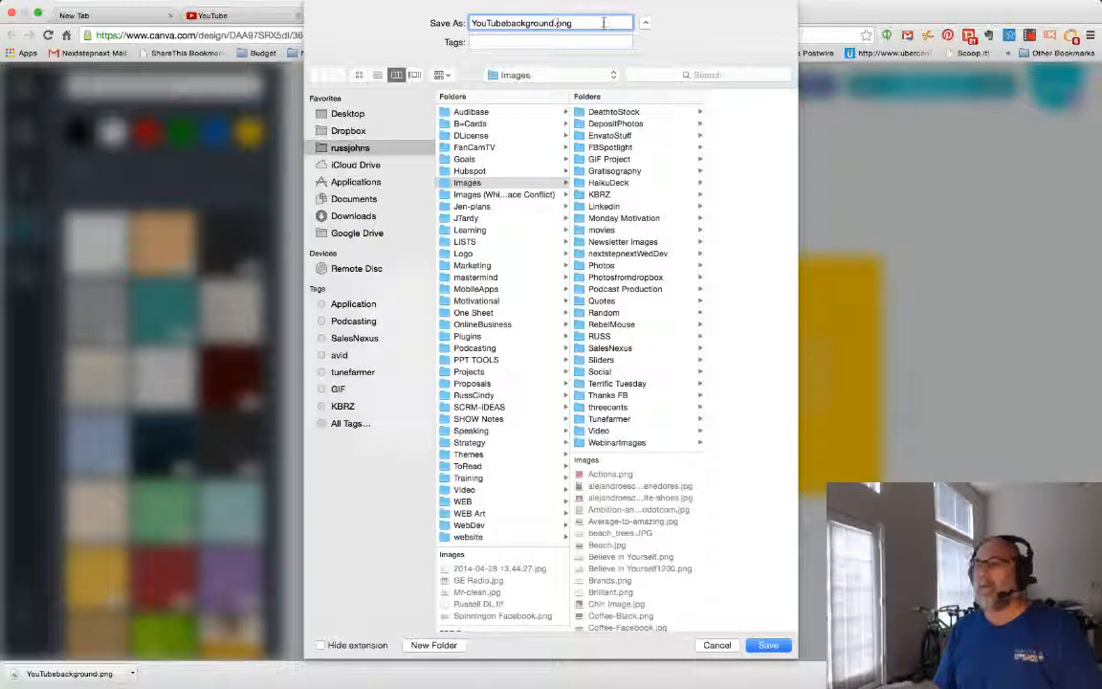
{"action": "key", "text": "Return"}
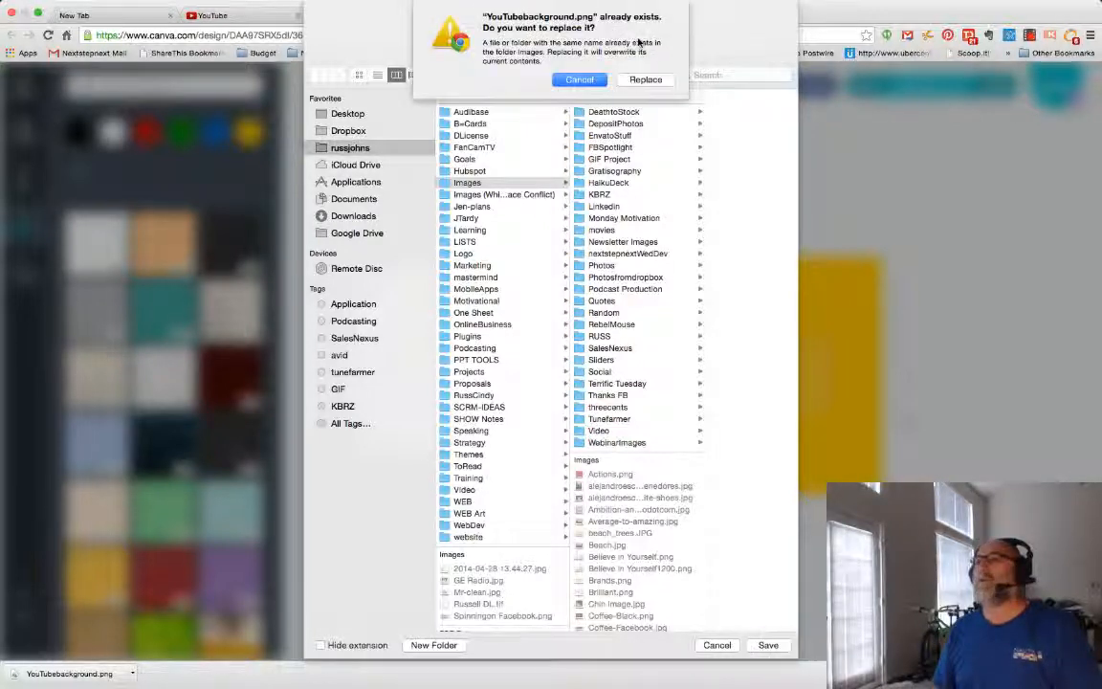
{"action": "left_click", "coordinate": [646, 83]}
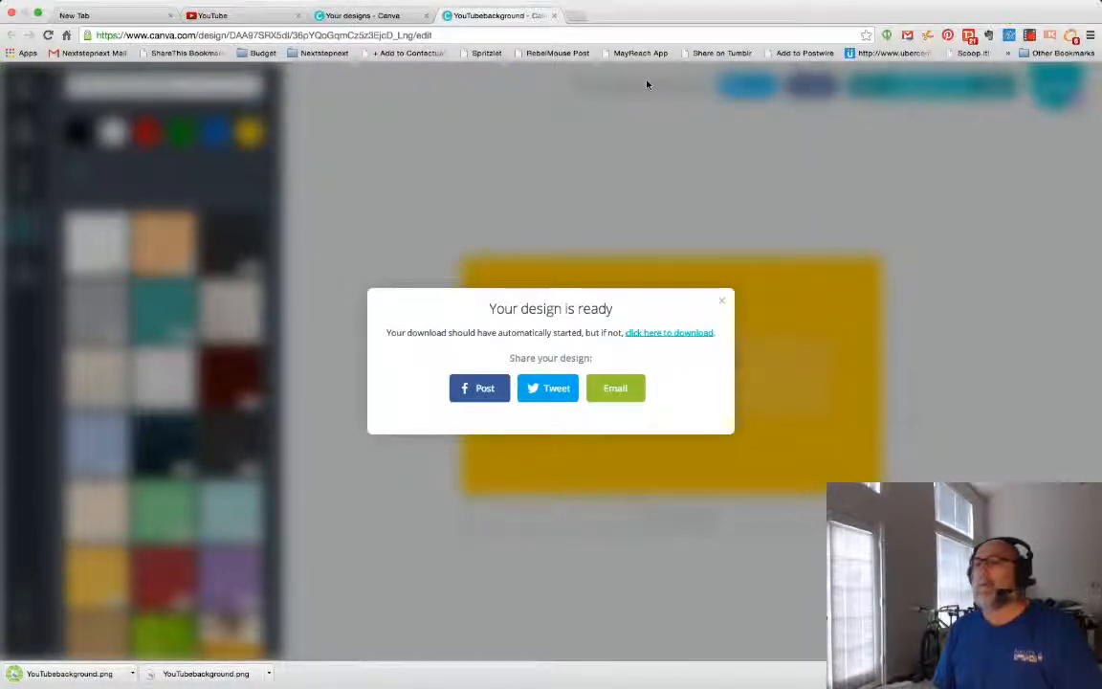
{"action": "left_click", "coordinate": [722, 302]}
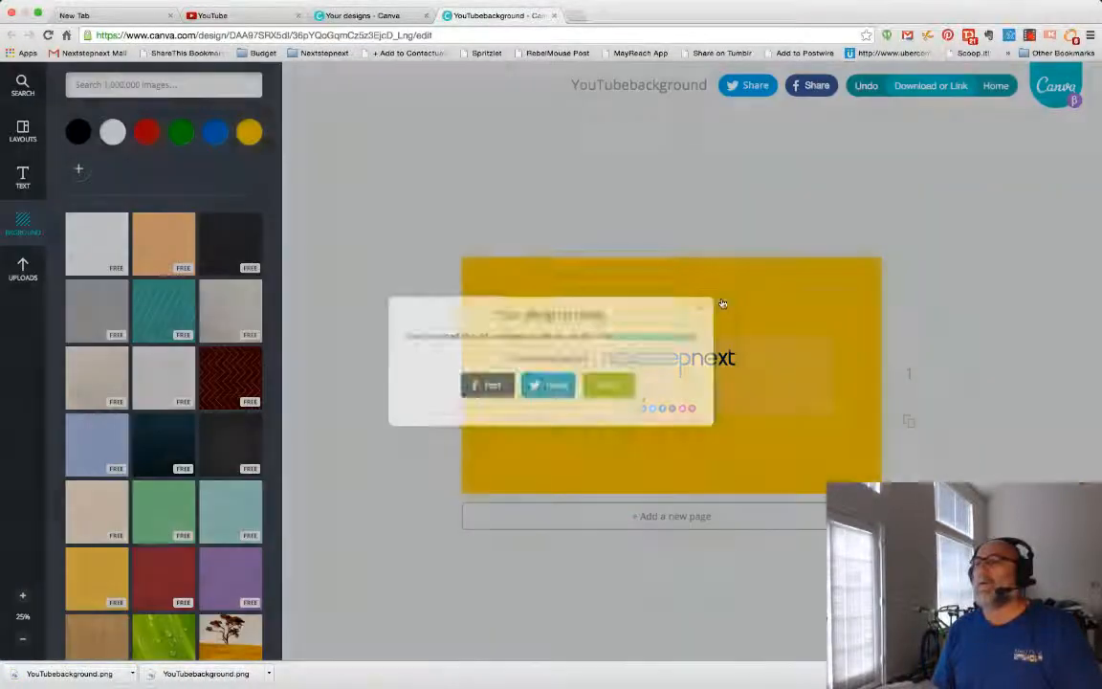
Step: Switch to the YouTube channel page and upload the updated YouTubebackground.png from the Images folder as channel art
{"action": "left_click", "coordinate": [274, 17]}
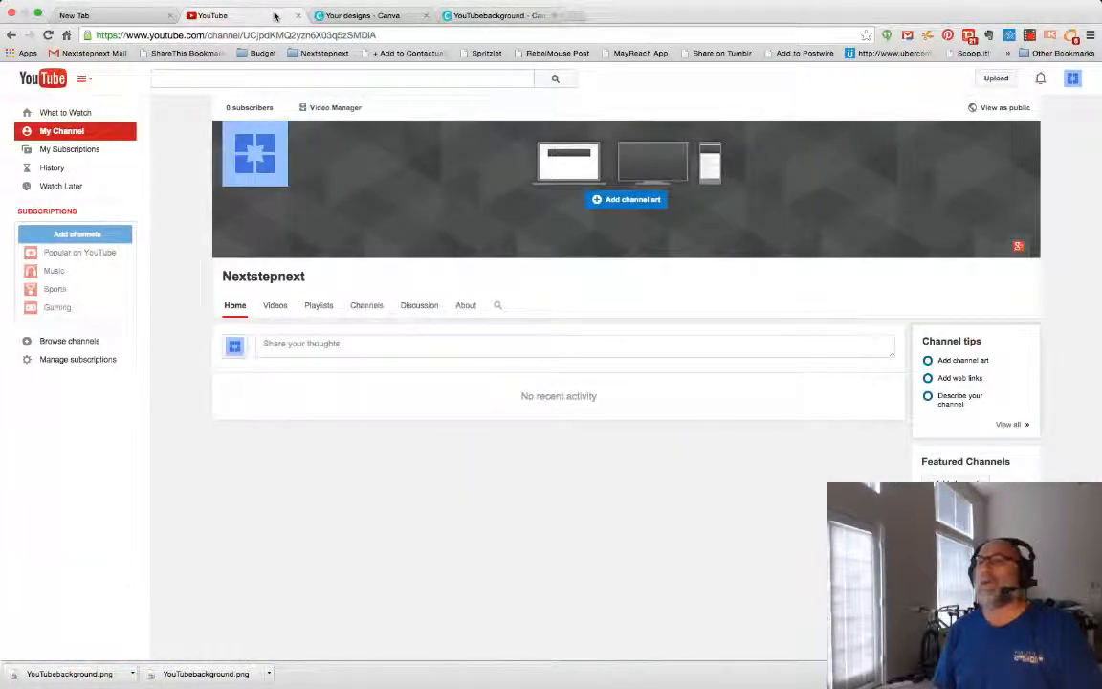
{"action": "left_click", "coordinate": [628, 200]}
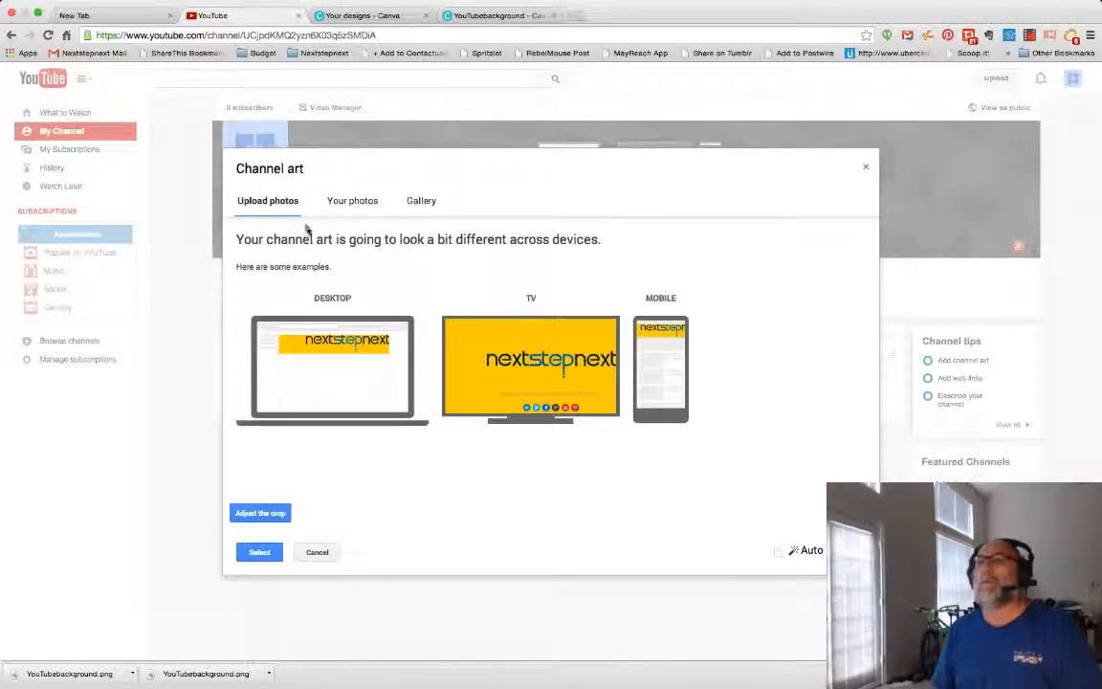
{"action": "left_click", "coordinate": [270, 202]}
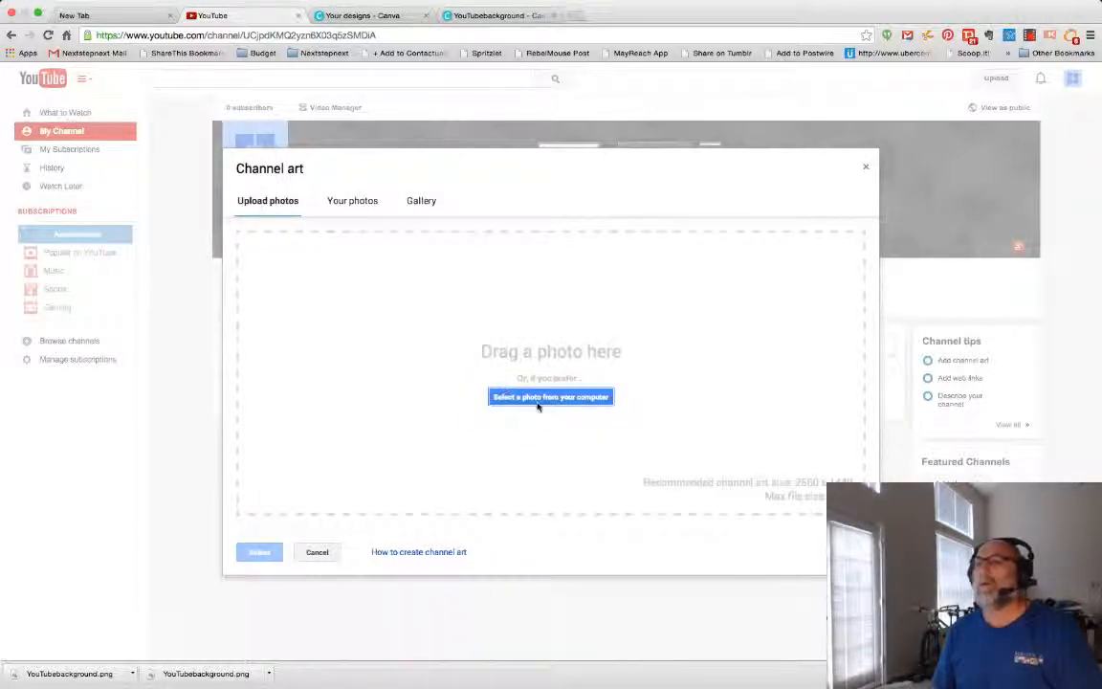
{"action": "left_click", "coordinate": [537, 398]}
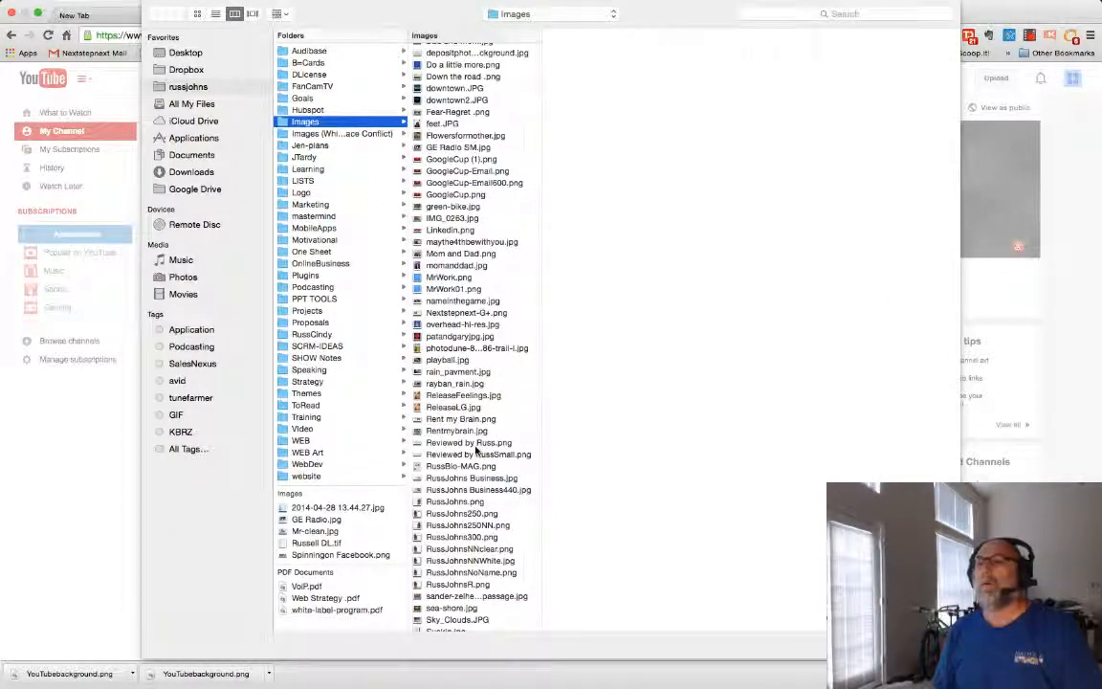
{"action": "scroll", "coordinate": [474, 445], "scroll_direction": "down", "scroll_amount": 5}
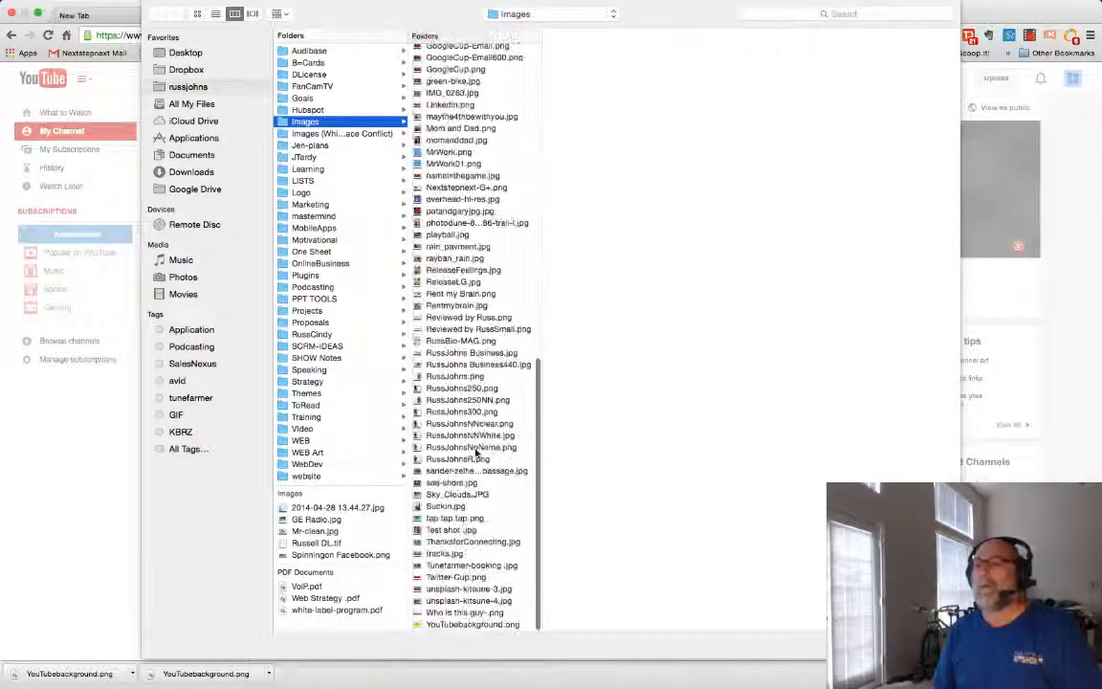
{"action": "left_click", "coordinate": [468, 625]}
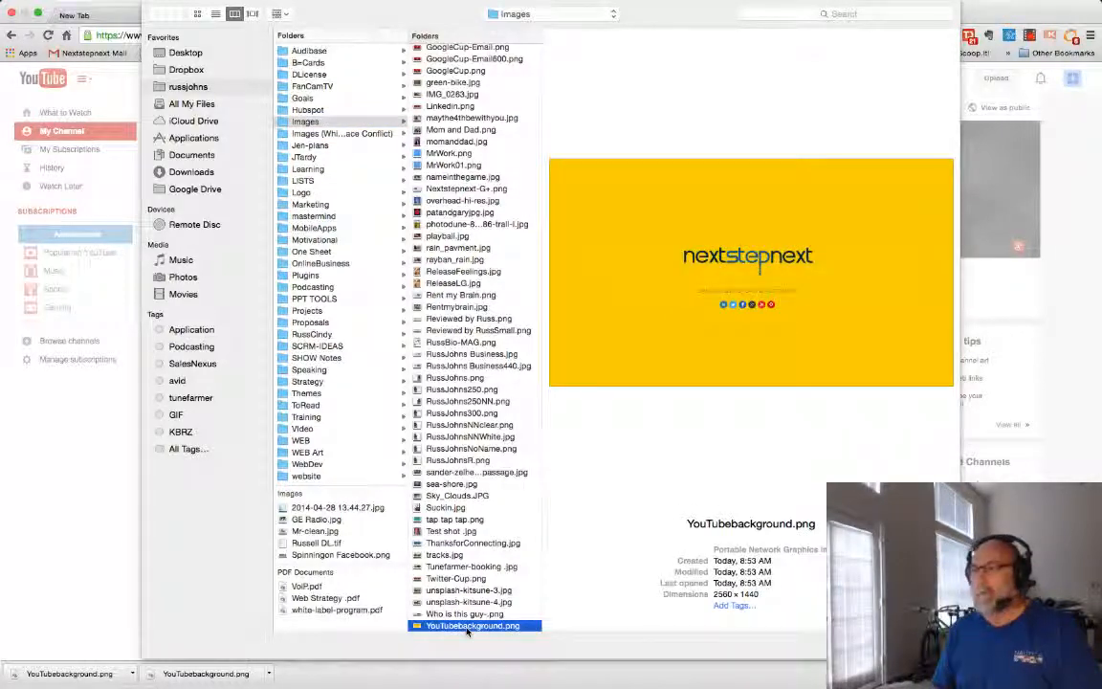
{"action": "double_click", "coordinate": [467, 628]}
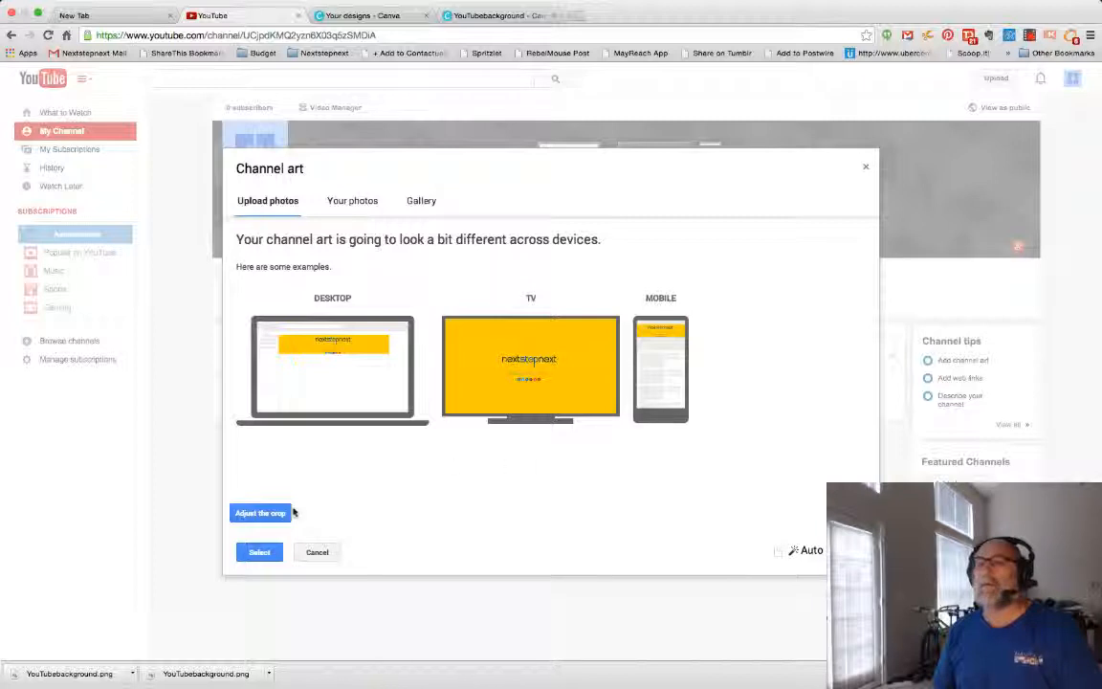
Step: Nudge the crop region around the nextstepnext logo and apply the image as the channel art
{"action": "left_click", "coordinate": [260, 514]}
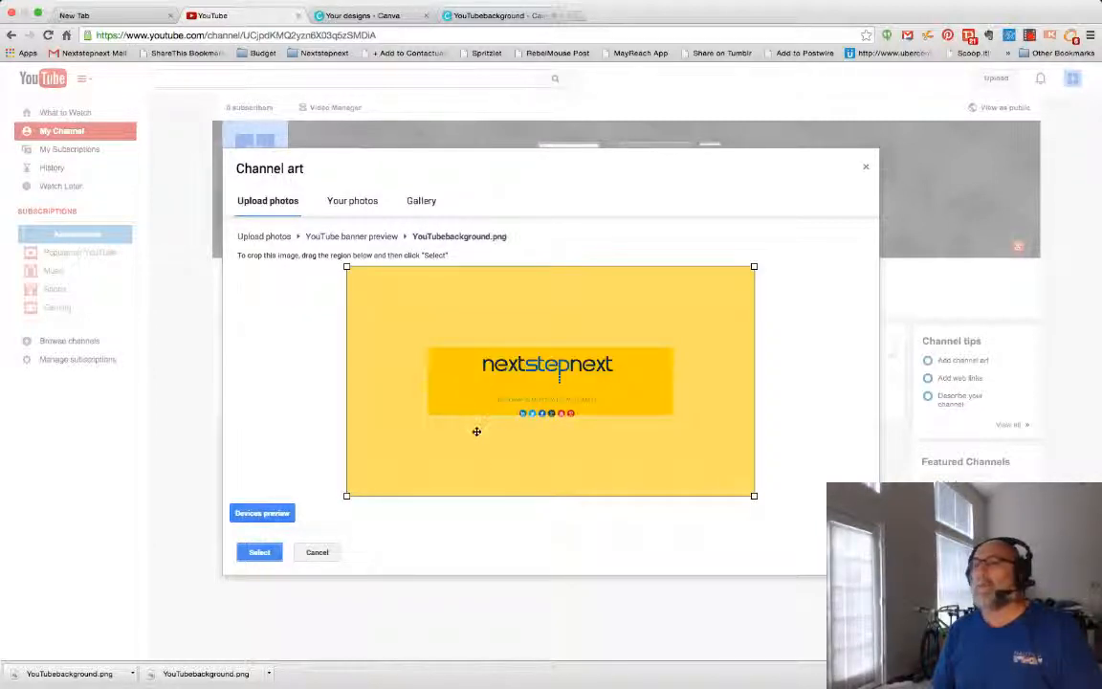
{"action": "mouse_move", "coordinate": [473, 405]}
{"action": "left_mouse_down"}
{"action": "mouse_move", "coordinate": [473, 383]}
{"action": "mouse_move", "coordinate": [472, 394]}
{"action": "left_mouse_up"}
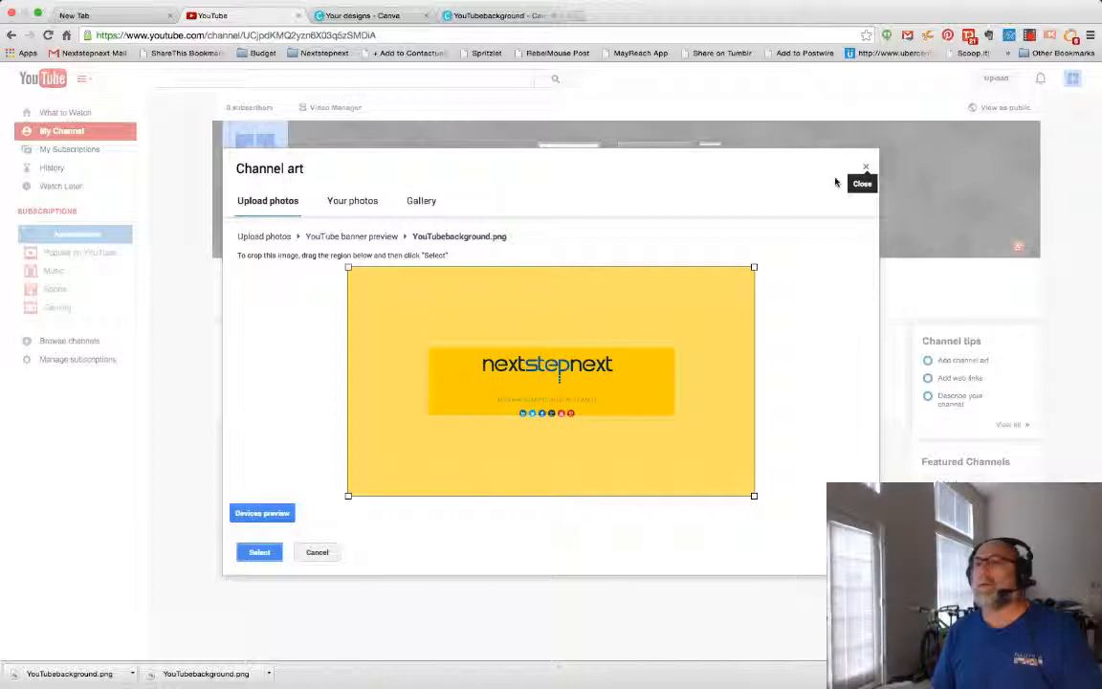
{"action": "left_click", "coordinate": [260, 552]}
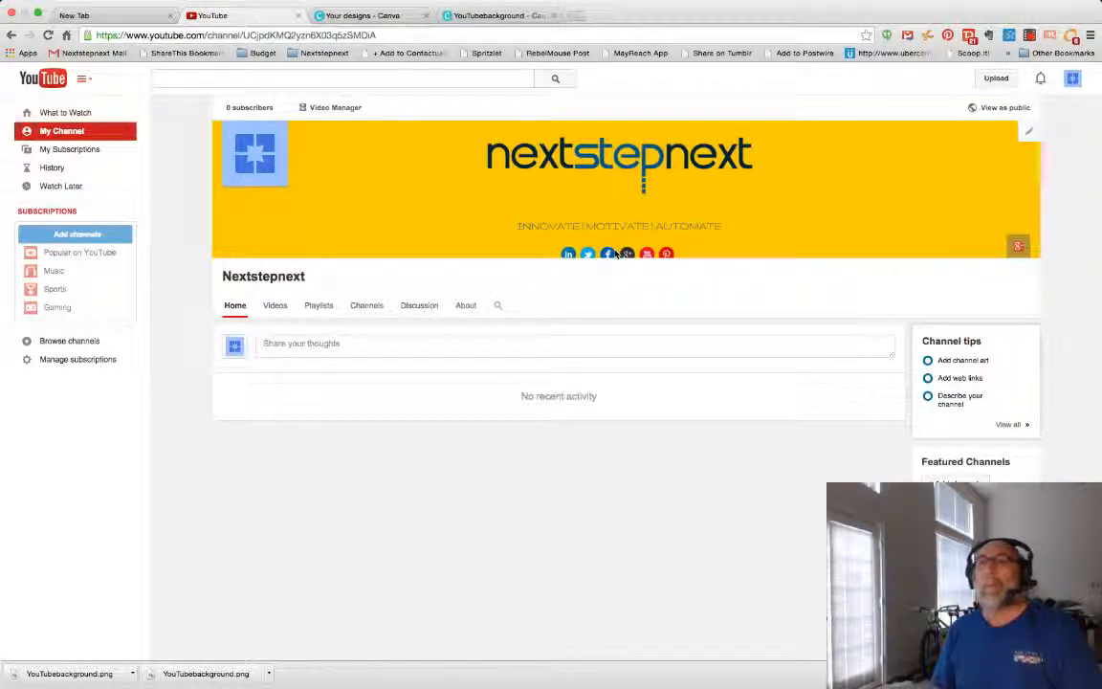
Step: Open the channel icon for editing on Google+ and upload the 250 × 250 portrait with the name logo from the Images folder
{"action": "mouse_move", "coordinate": [254, 151]}
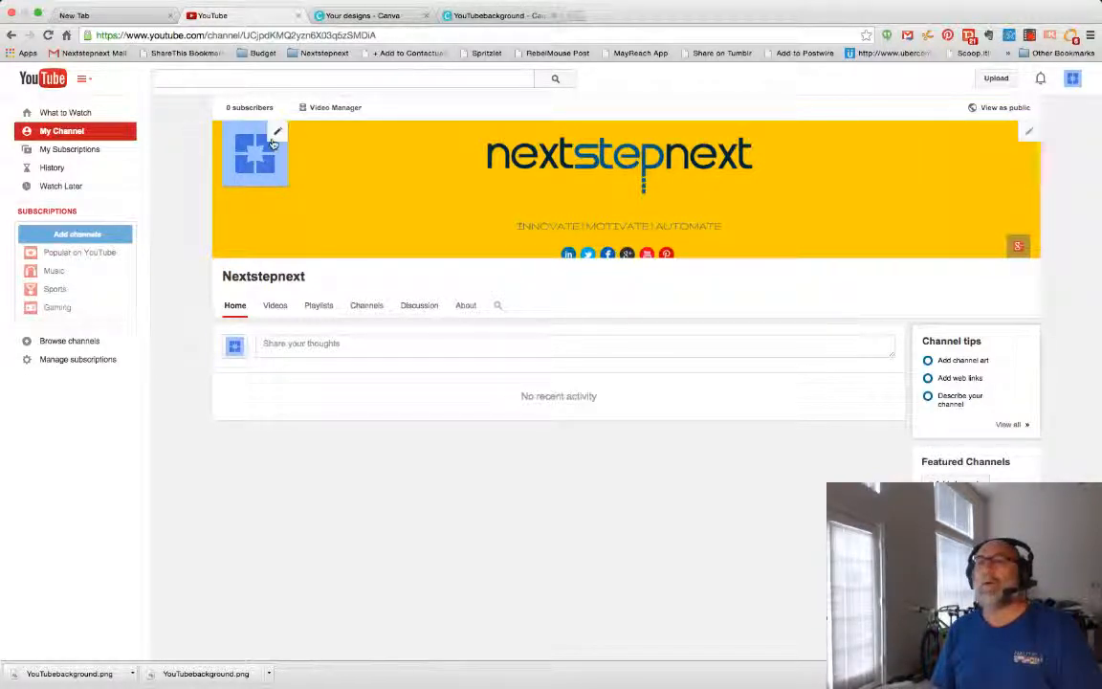
{"action": "left_click", "coordinate": [275, 138]}
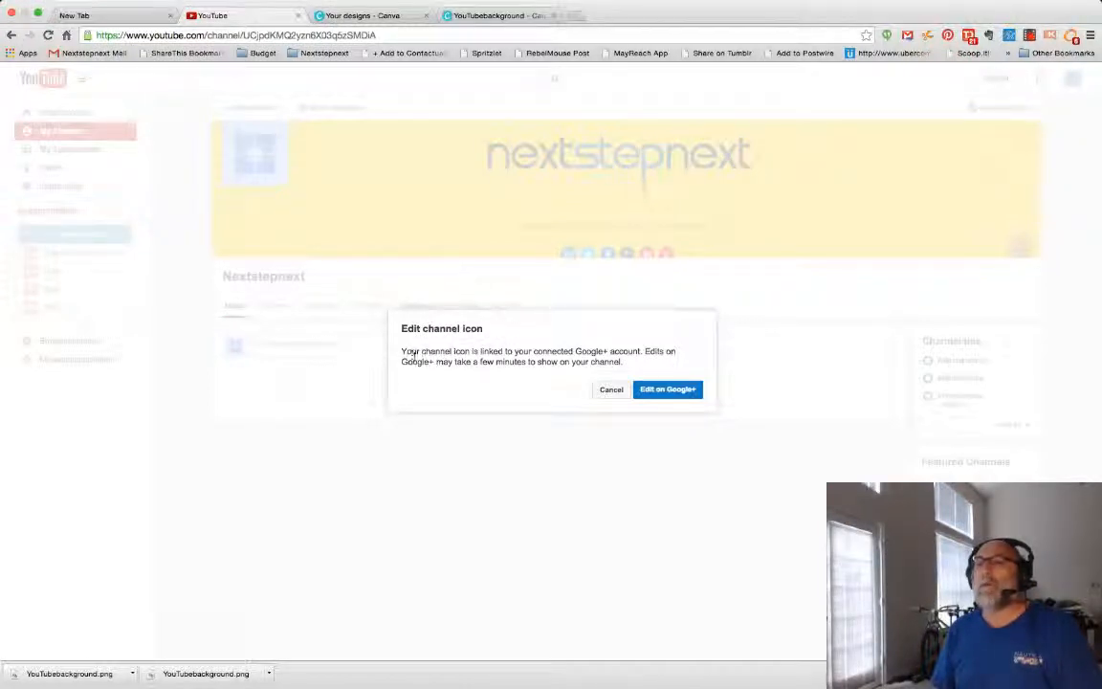
{"action": "left_click", "coordinate": [662, 391]}
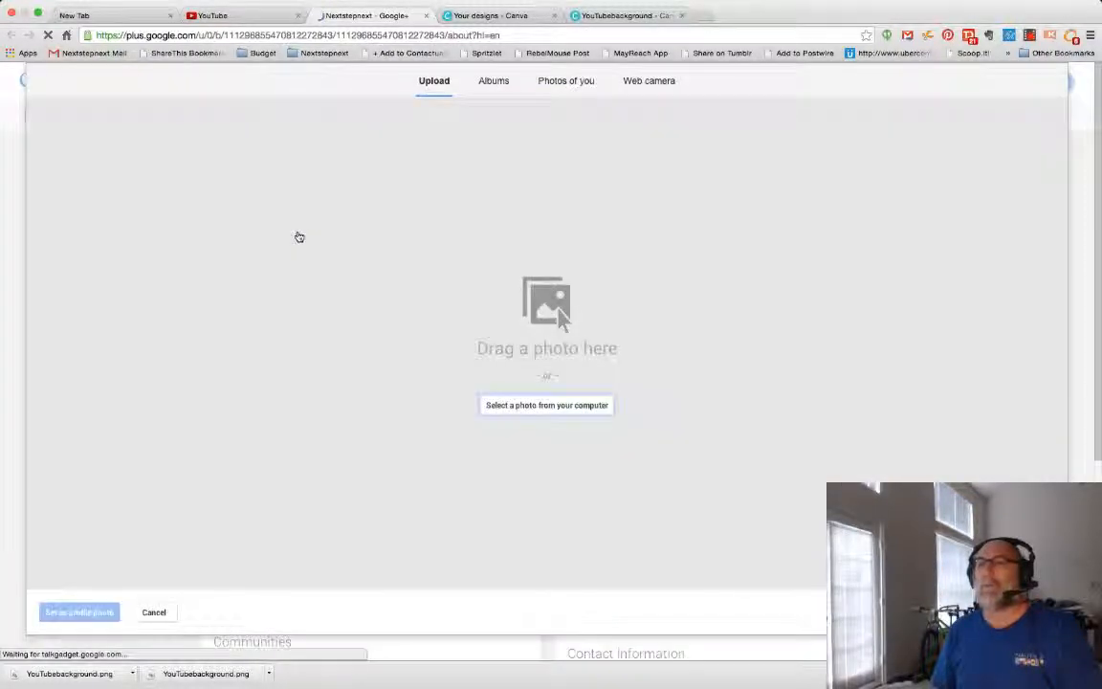
{"action": "left_click", "coordinate": [530, 406]}
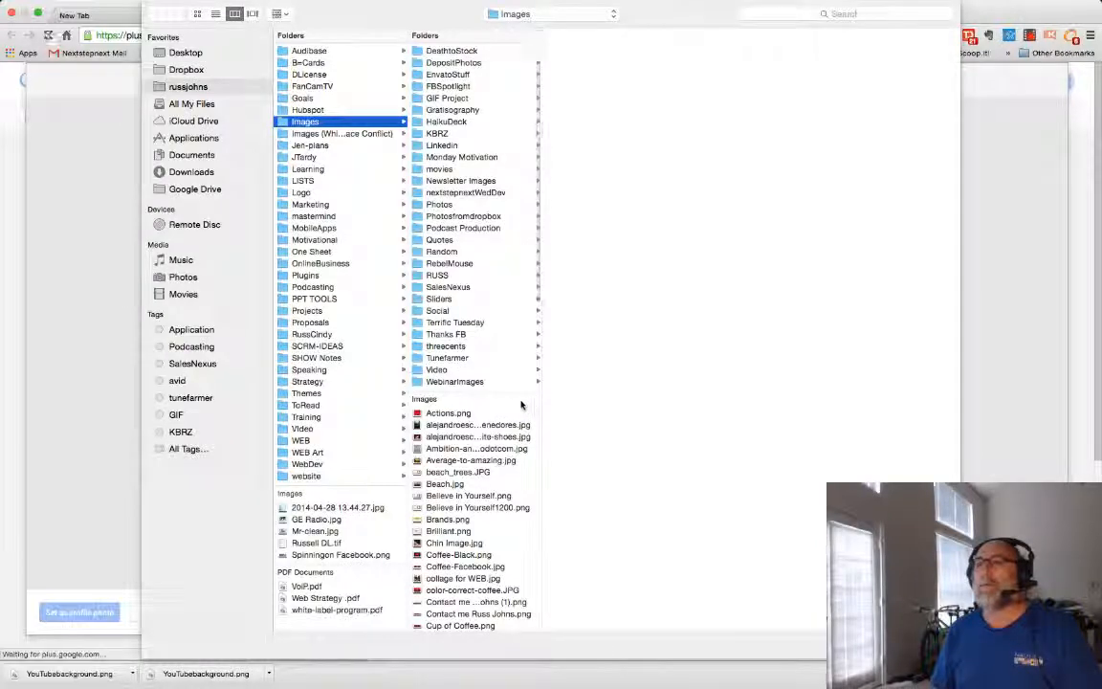
{"action": "scroll", "coordinate": [464, 413], "scroll_direction": "down", "scroll_amount": 4}
{"action": "scroll", "coordinate": [462, 413], "scroll_direction": "down", "scroll_amount": 10}
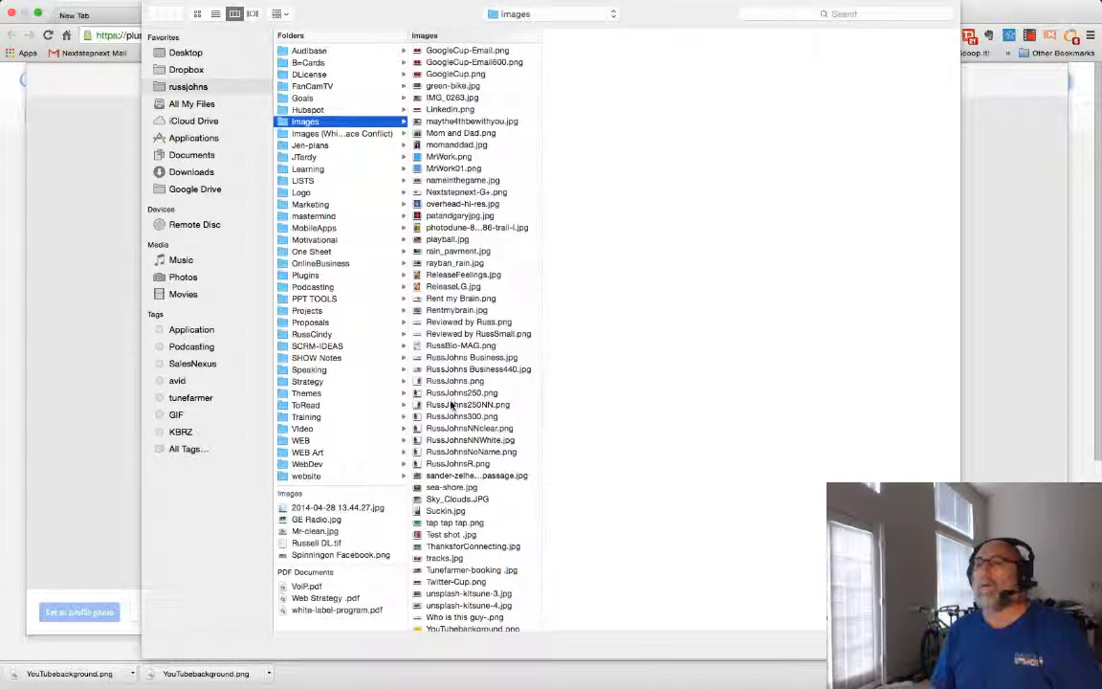
{"action": "left_click", "coordinate": [451, 404]}
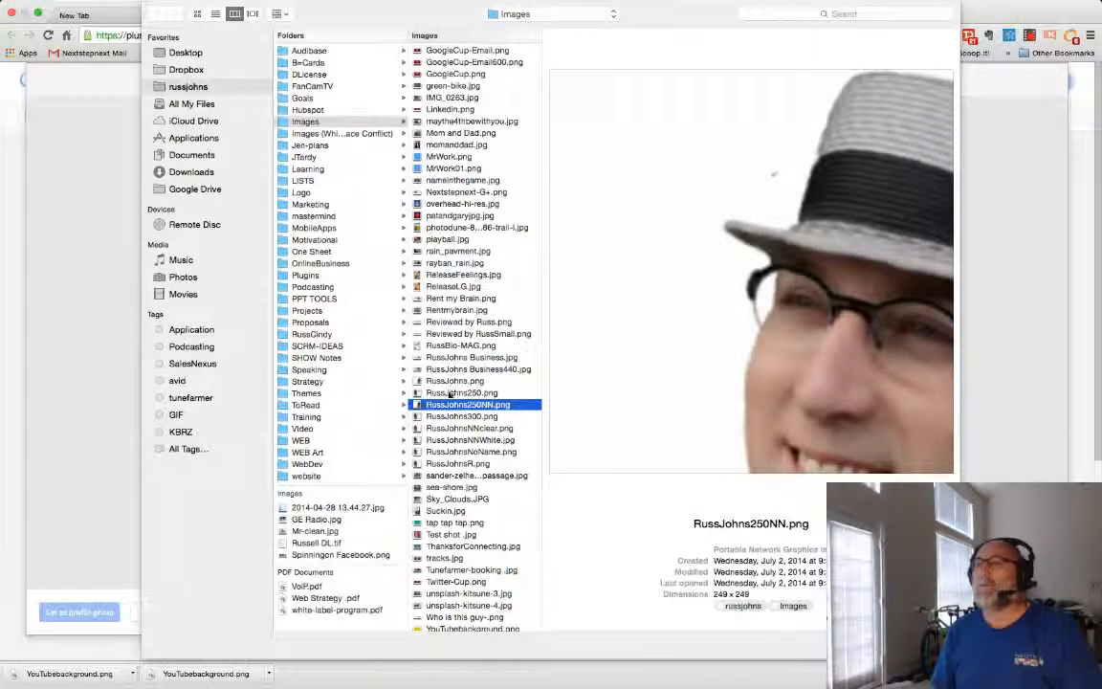
{"action": "left_click", "coordinate": [449, 393]}
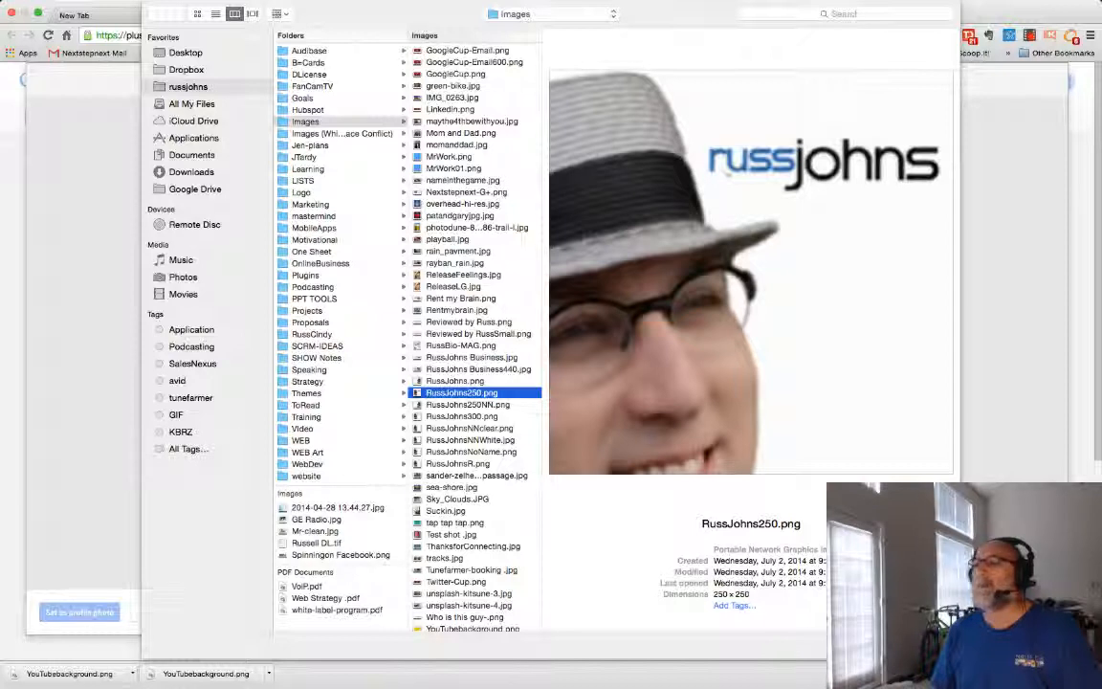
{"action": "key", "text": "Return"}
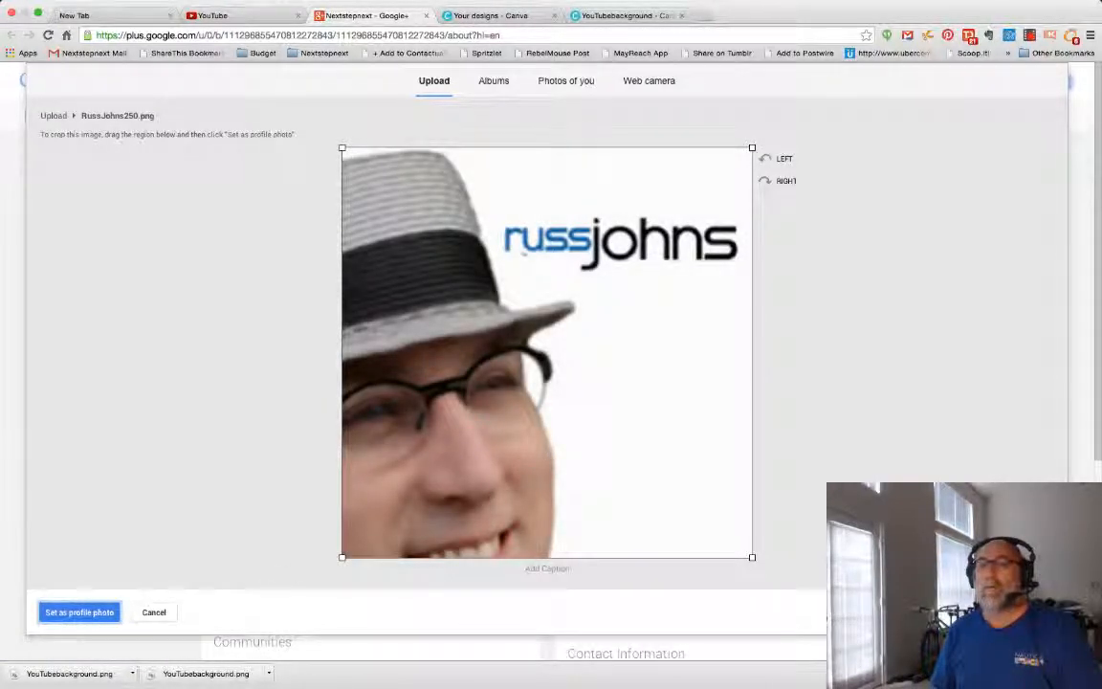
Step: Set the uploaded portrait as the profile photo without sharing a post, and reload the YouTube channel page
{"action": "left_click", "coordinate": [85, 612]}
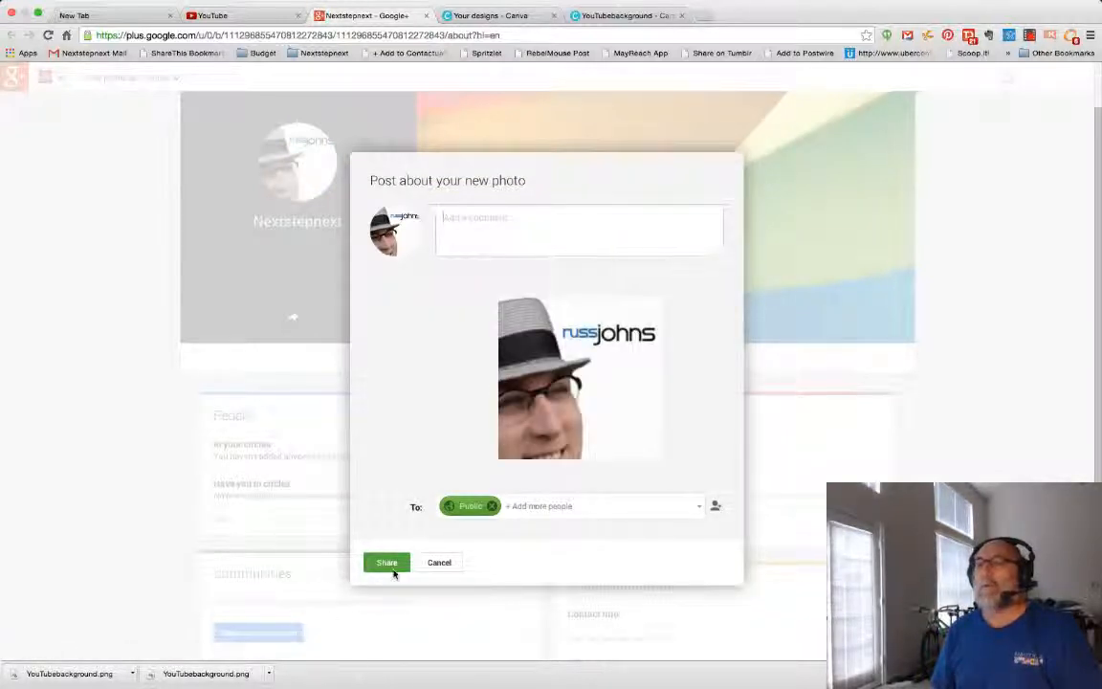
{"action": "left_click", "coordinate": [439, 563]}
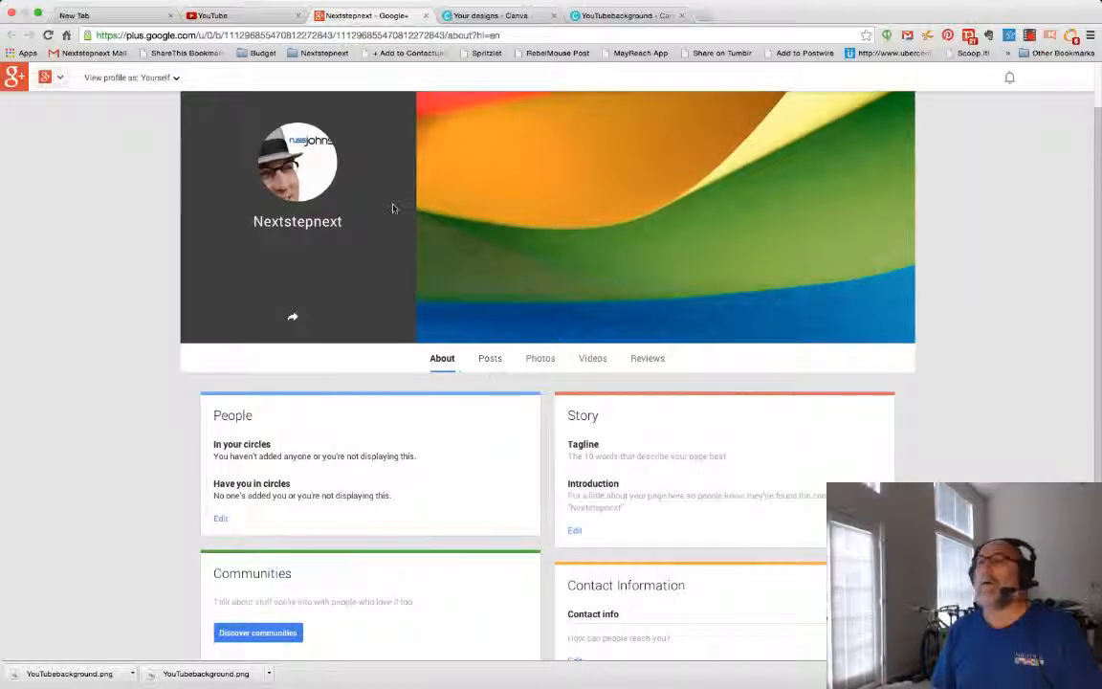
{"action": "left_click", "coordinate": [256, 17]}
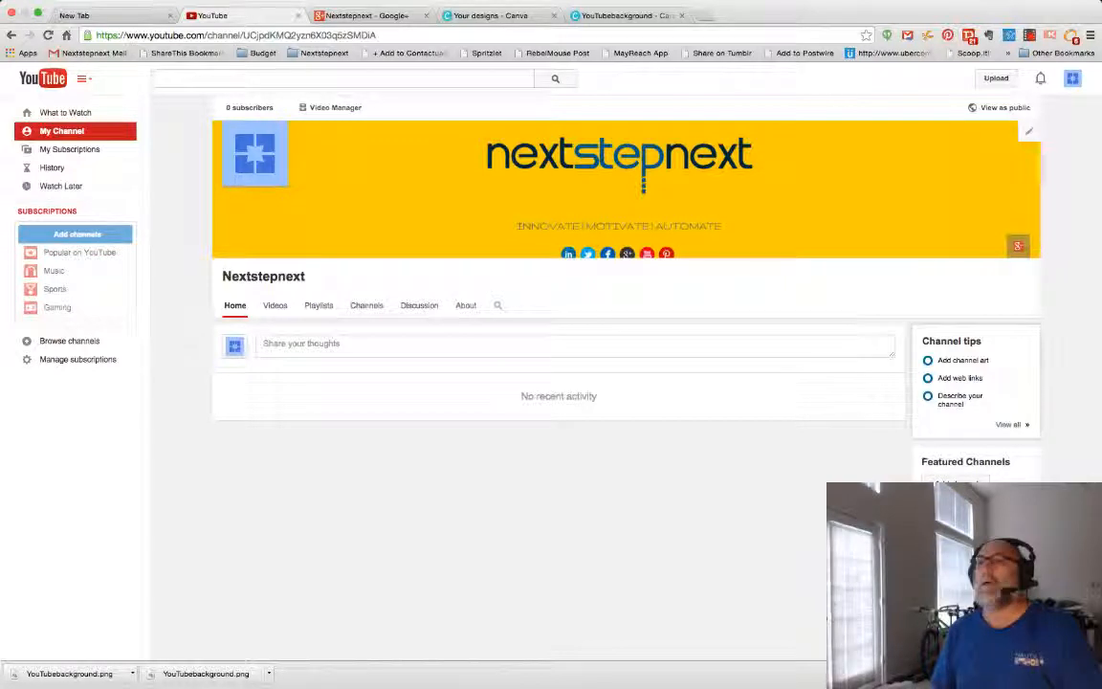
{"action": "left_click", "coordinate": [48, 34]}
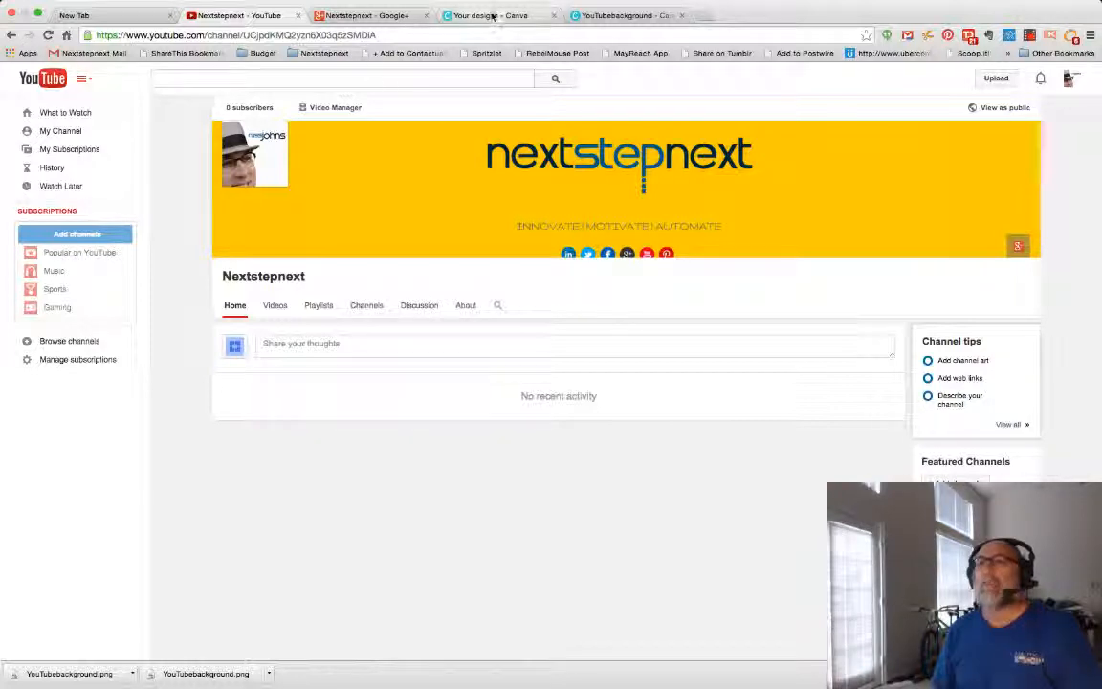
Step: Switch to the Canva home page and look through the available preset design types and their sizes
{"action": "left_click", "coordinate": [444, 15]}
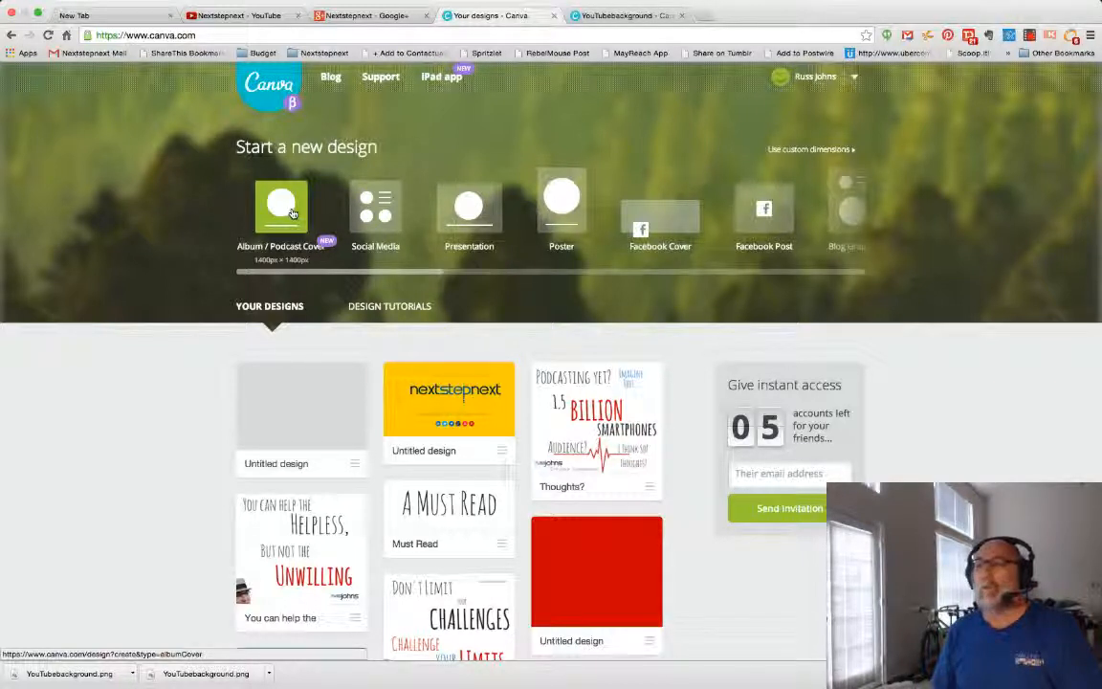
{"action": "scroll", "coordinate": [687, 232], "scroll_direction": "right", "scroll_amount": 1}
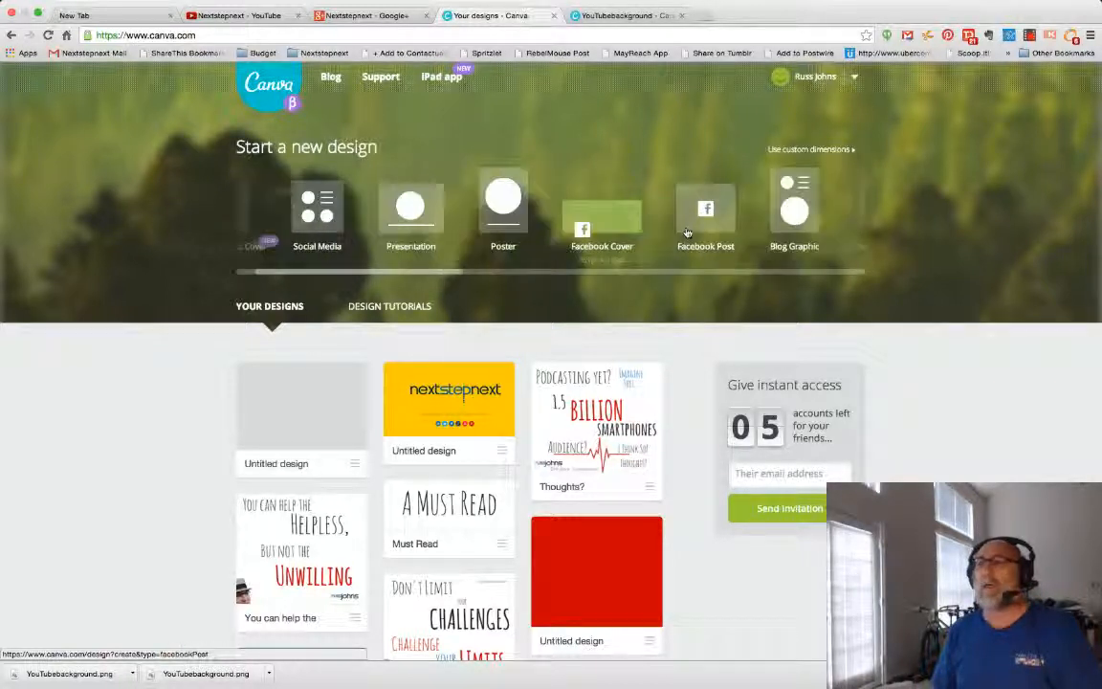
{"action": "scroll", "coordinate": [687, 232], "scroll_direction": "right", "scroll_amount": 1}
{"action": "scroll", "coordinate": [707, 239], "scroll_direction": "right", "scroll_amount": 2}
{"action": "left_click", "coordinate": [717, 242]}
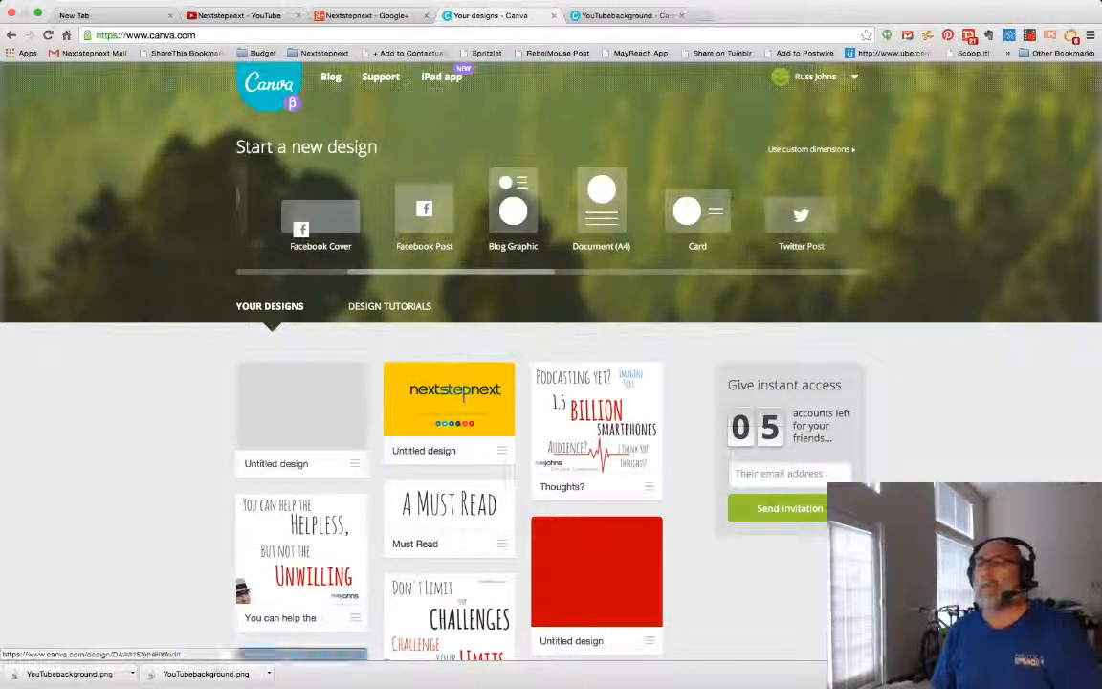
{"action": "scroll", "coordinate": [617, 239], "scroll_direction": "right", "scroll_amount": 2}
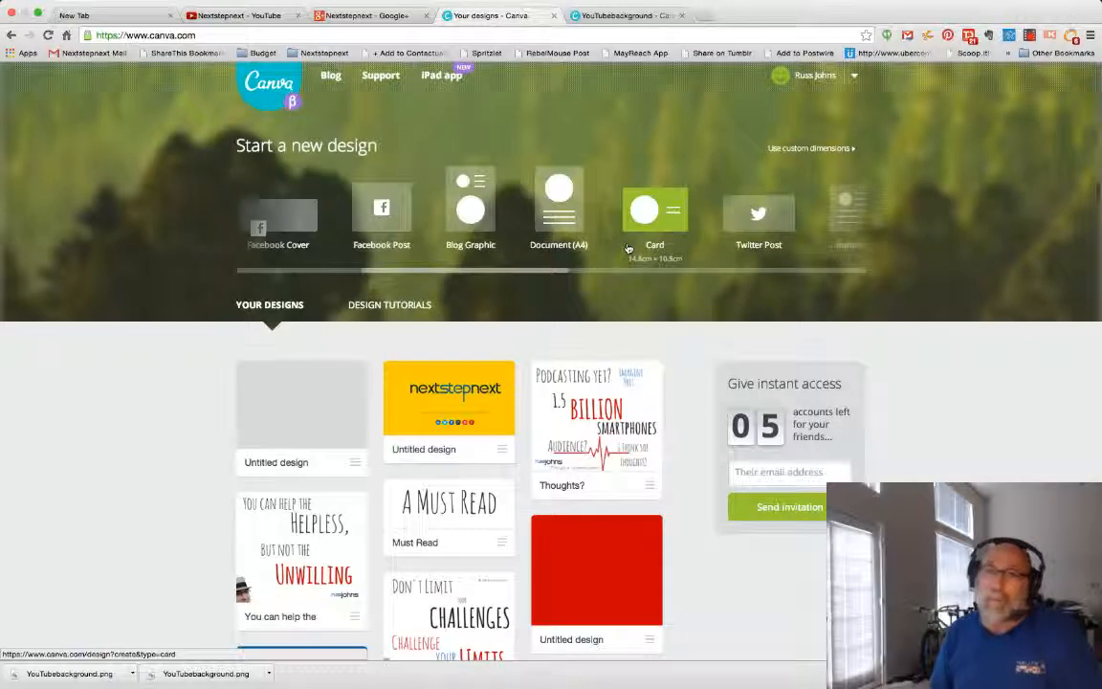
{"action": "scroll", "coordinate": [628, 244], "scroll_direction": "right", "scroll_amount": 2}
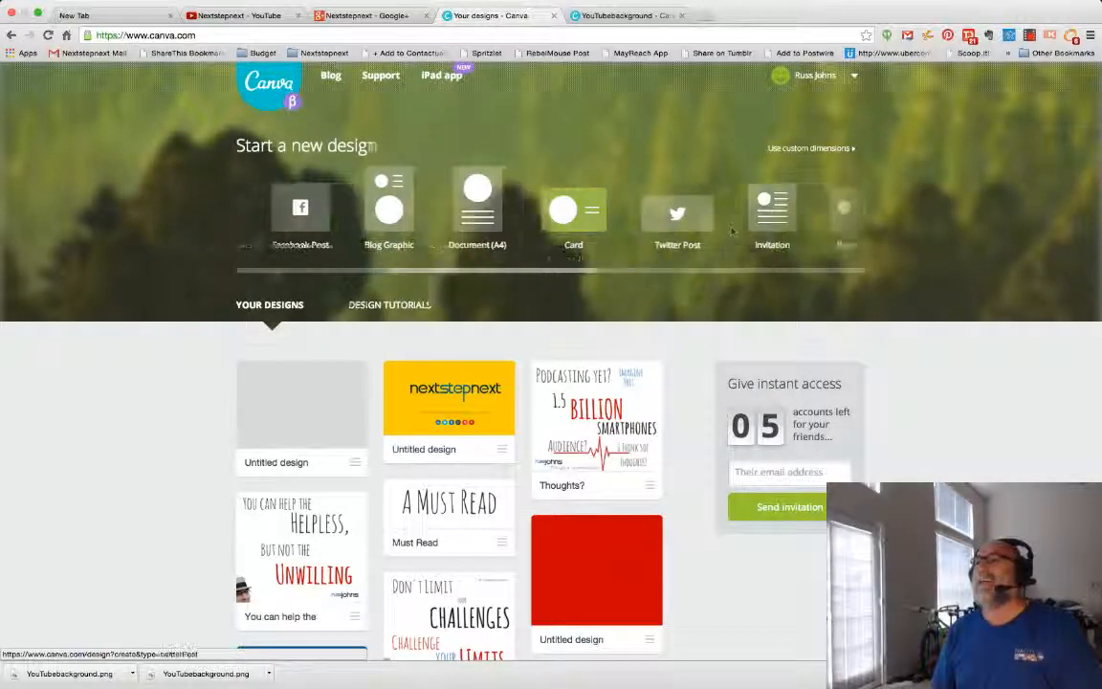
{"action": "scroll", "coordinate": [673, 218], "scroll_direction": "right", "scroll_amount": 10}
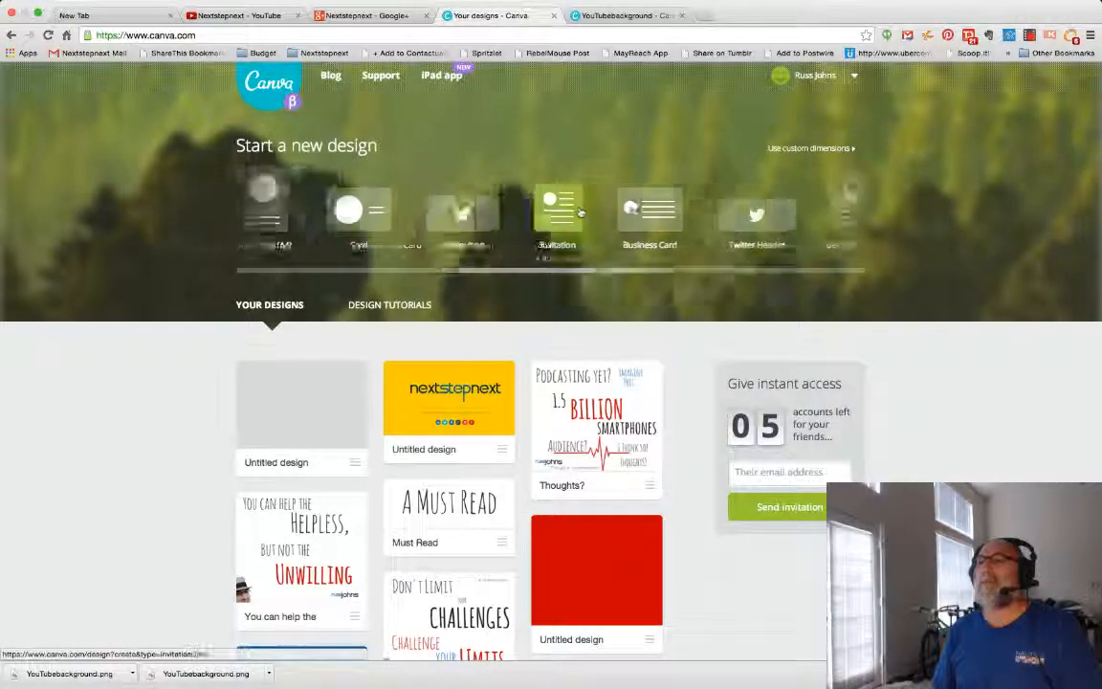
{"action": "scroll", "coordinate": [631, 210], "scroll_direction": "right", "scroll_amount": 1}
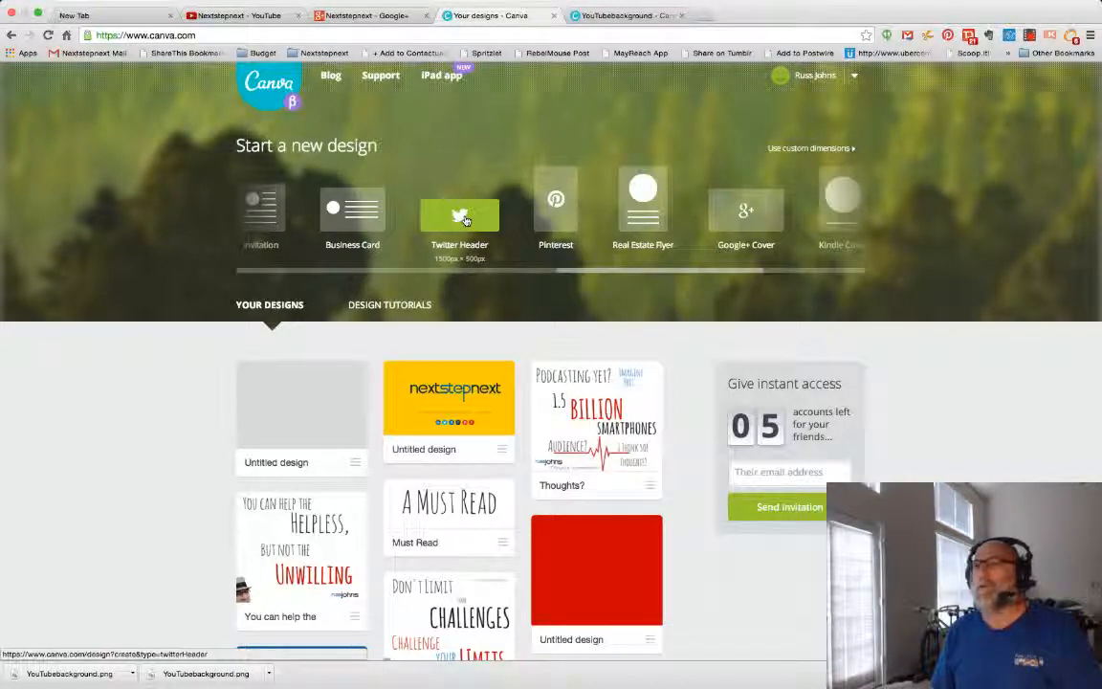
{"action": "scroll", "coordinate": [464, 220], "scroll_direction": "right", "scroll_amount": 5}
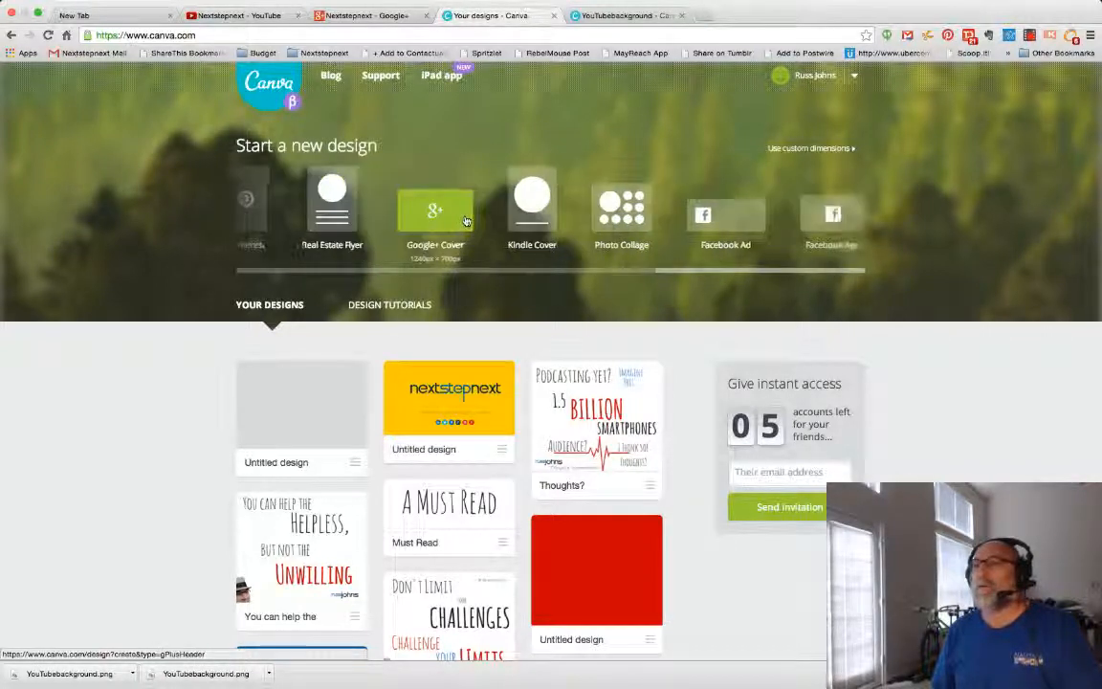